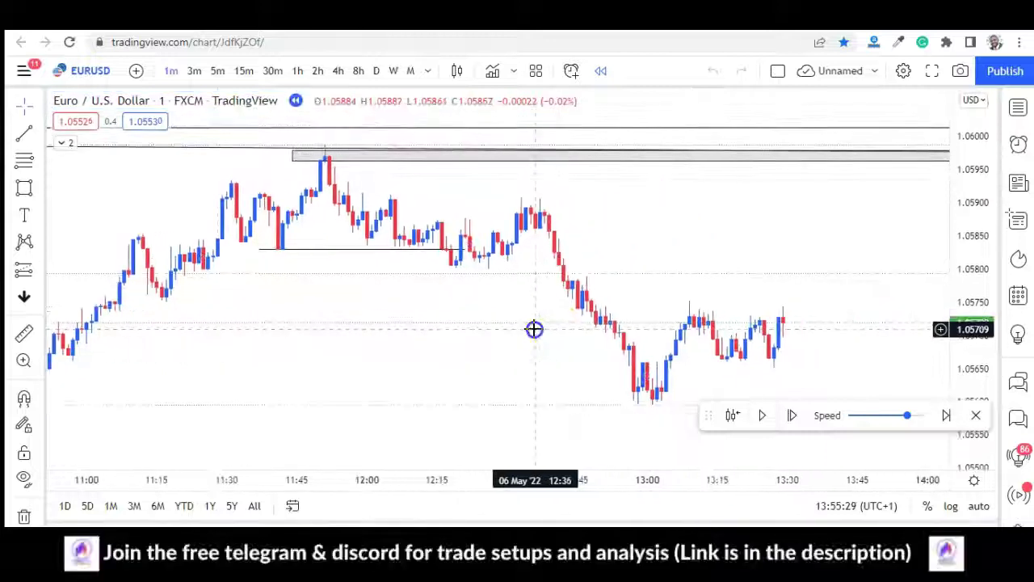
# Step: Add a short position at the grey supply zone with entry 1.05962, stop 1.05985 and target 1.05606
pyautogui.click(691, 166)
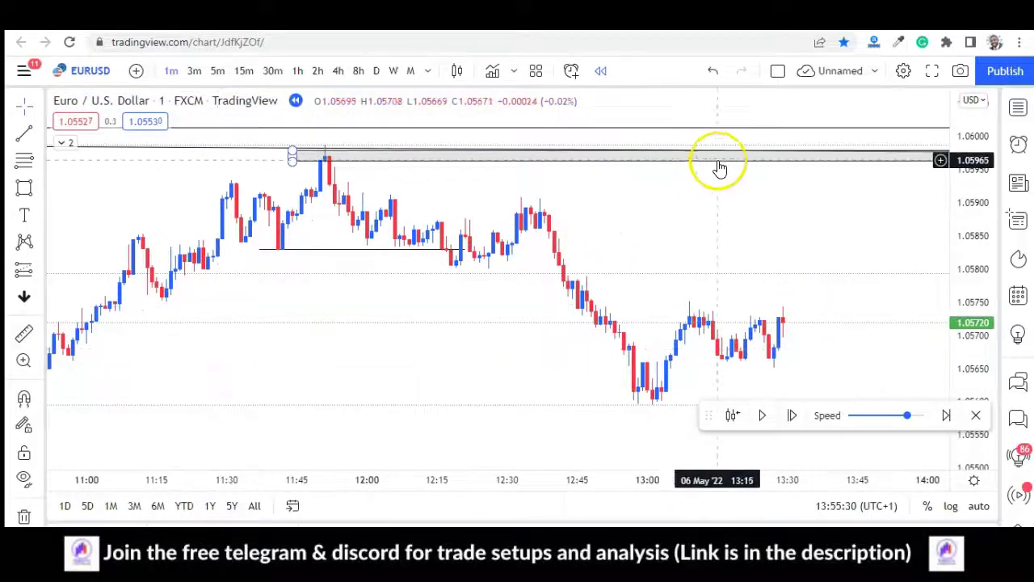
pyautogui.click(39, 268)
pyautogui.click(86, 292)
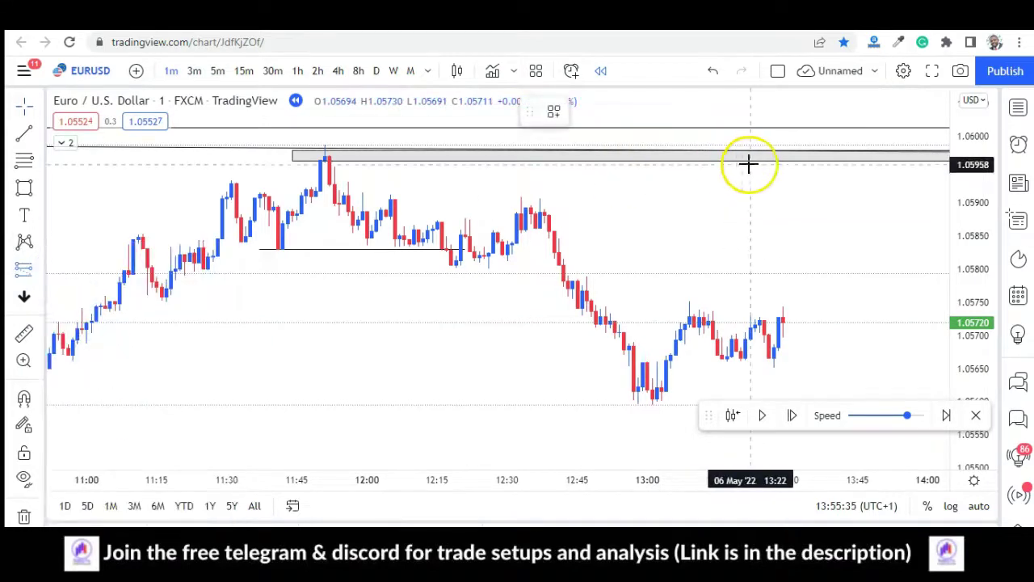
pyautogui.click(751, 163)
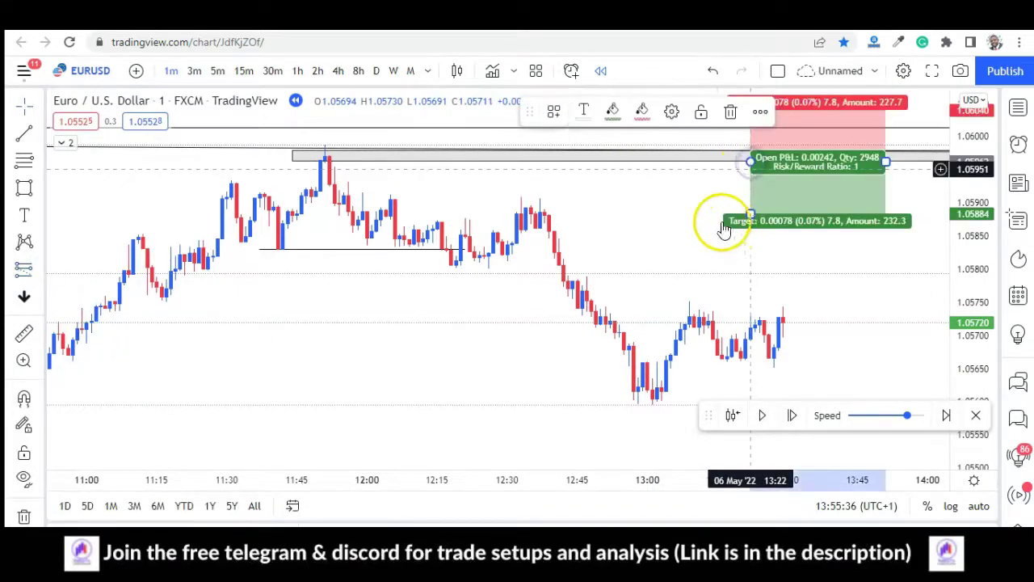
pyautogui.moveTo(704, 273); pyautogui.dragTo(703, 294)
pyautogui.moveTo(752, 138); pyautogui.dragTo(751, 169)
pyautogui.moveTo(752, 247); pyautogui.dragTo(769, 415)
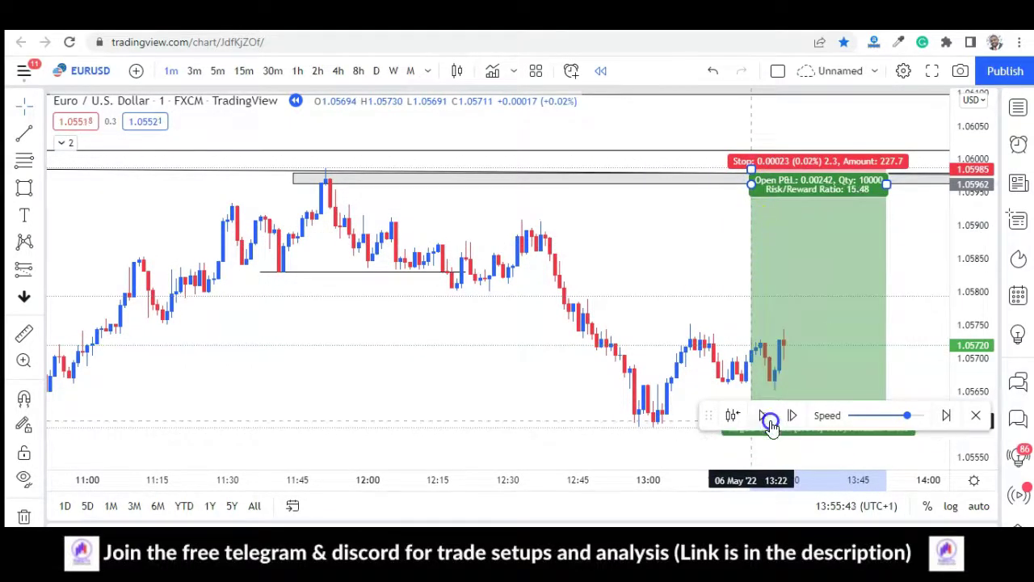
pyautogui.moveTo(607, 222); pyautogui.dragTo(608, 209)
# Step: Play the bar replay forward until price falls through the short position's target, and pause it
pyautogui.click(762, 416)
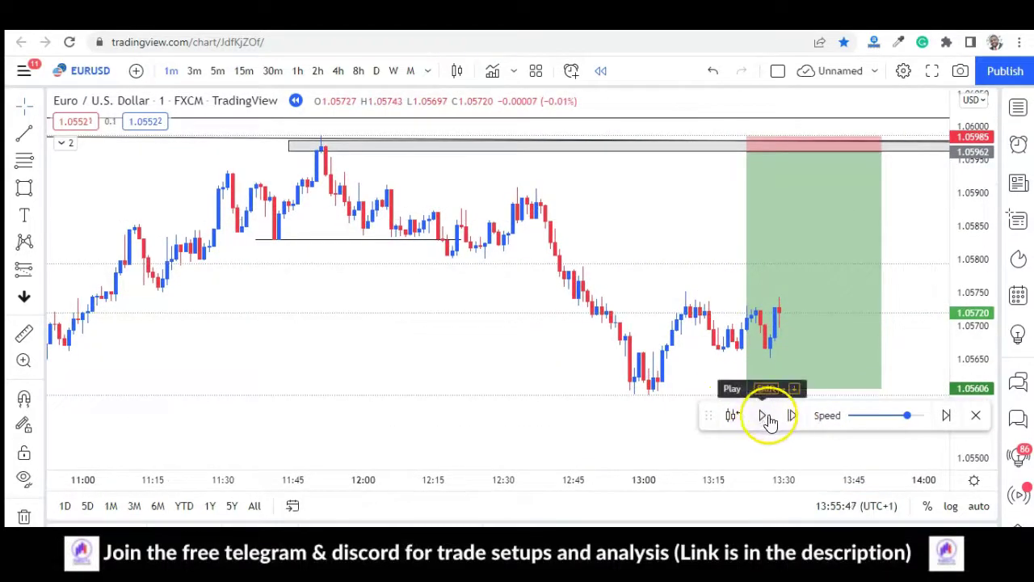
pyautogui.click(762, 415)
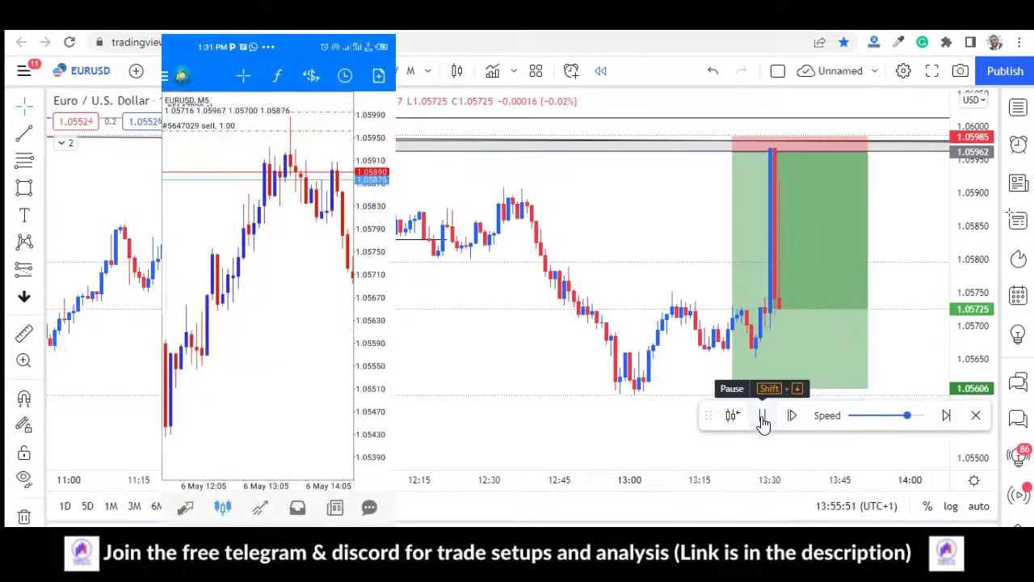
pyautogui.click(558, 380)
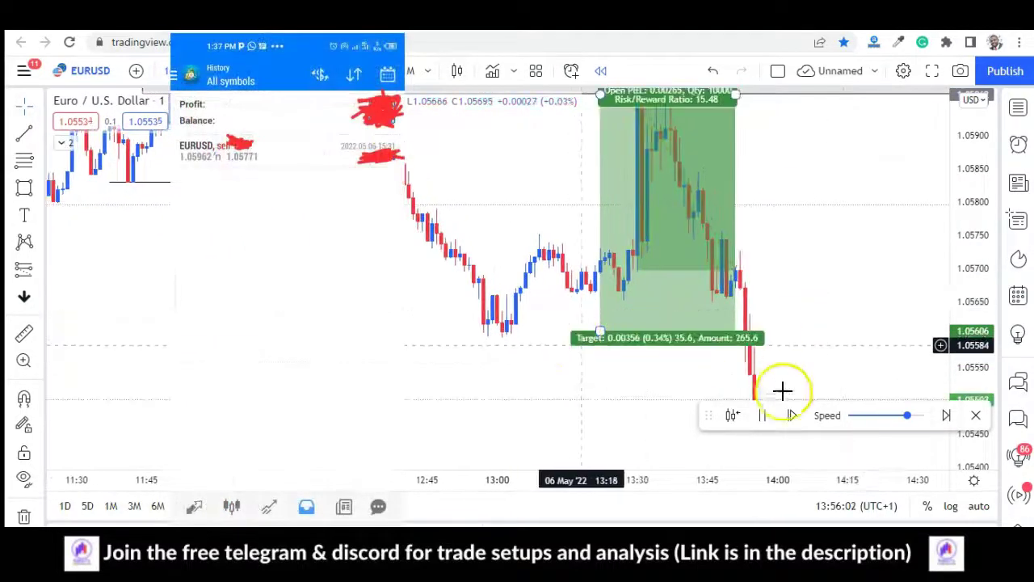
pyautogui.click(762, 416)
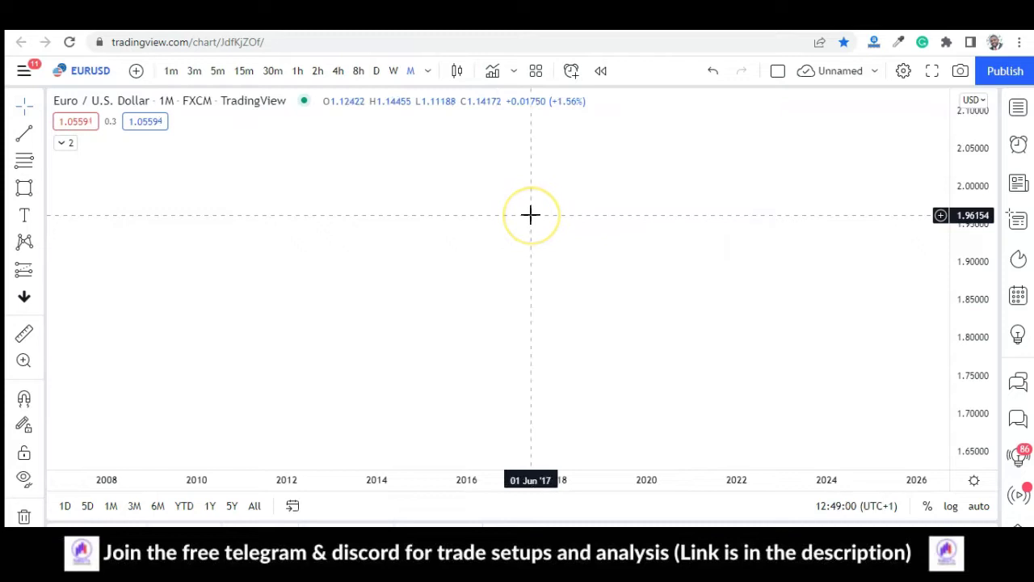
pyautogui.click(540, 198)
pyautogui.click(515, 298)
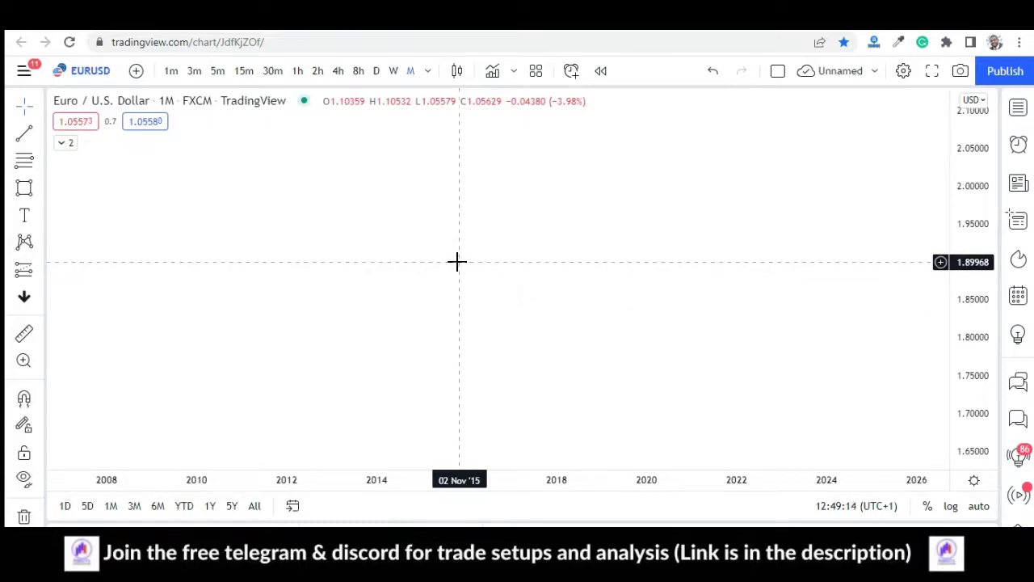
pyautogui.click(455, 249)
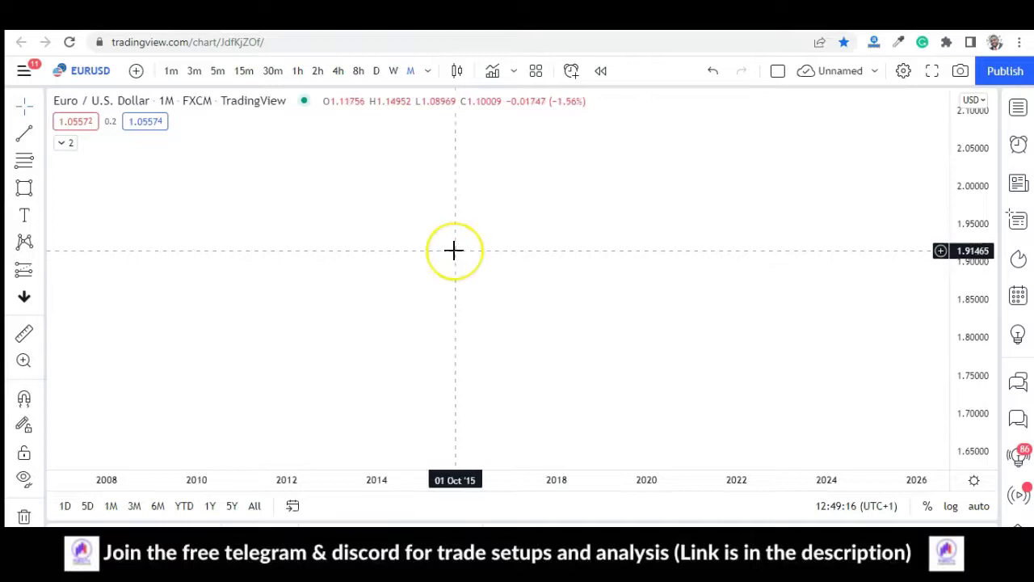
pyautogui.click(441, 243)
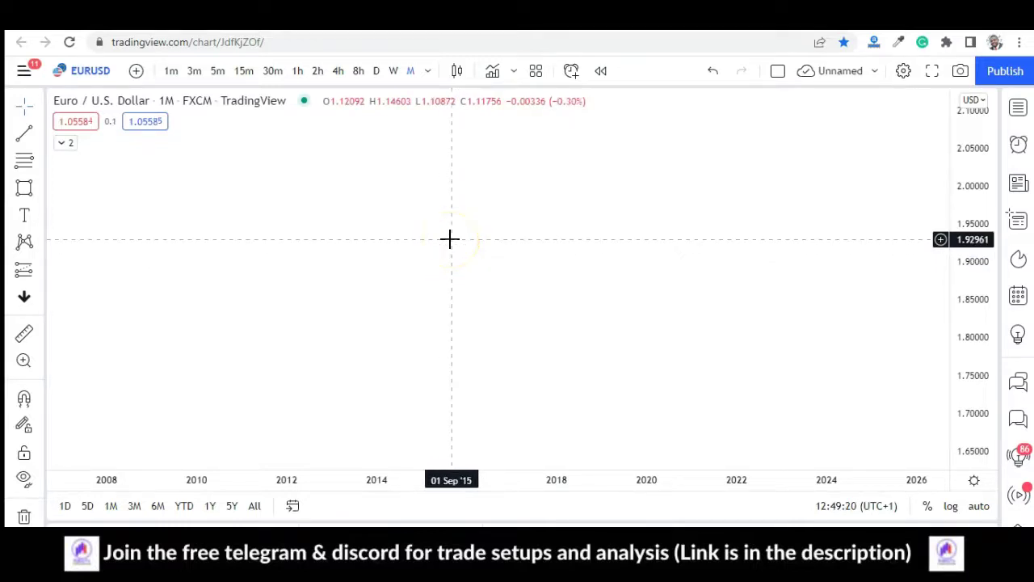
pyautogui.click(455, 250)
pyautogui.click(415, 266)
pyautogui.click(462, 248)
pyautogui.click(445, 167)
pyautogui.click(446, 240)
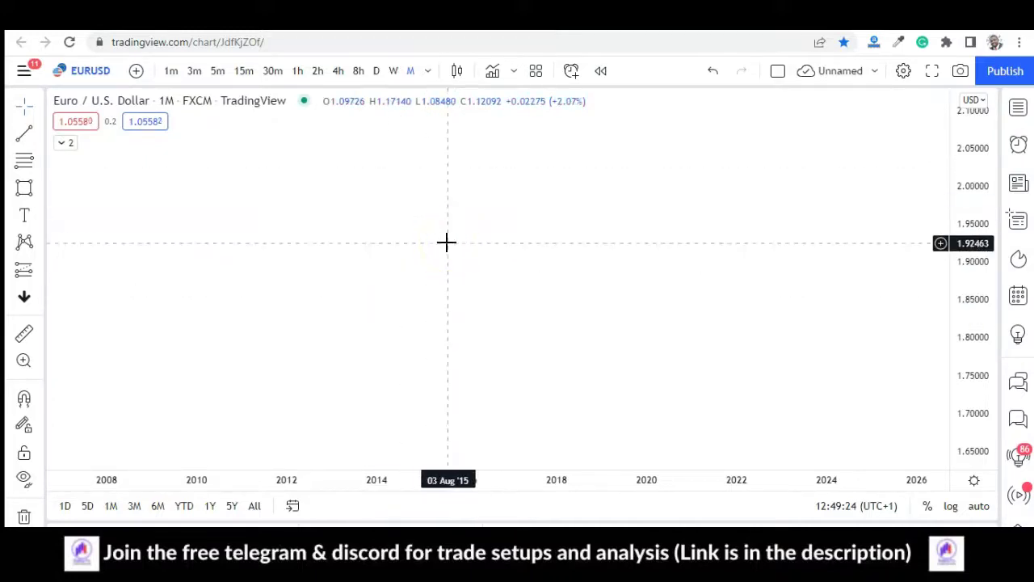
pyautogui.click(447, 299)
pyautogui.click(397, 232)
pyautogui.click(409, 226)
pyautogui.click(420, 259)
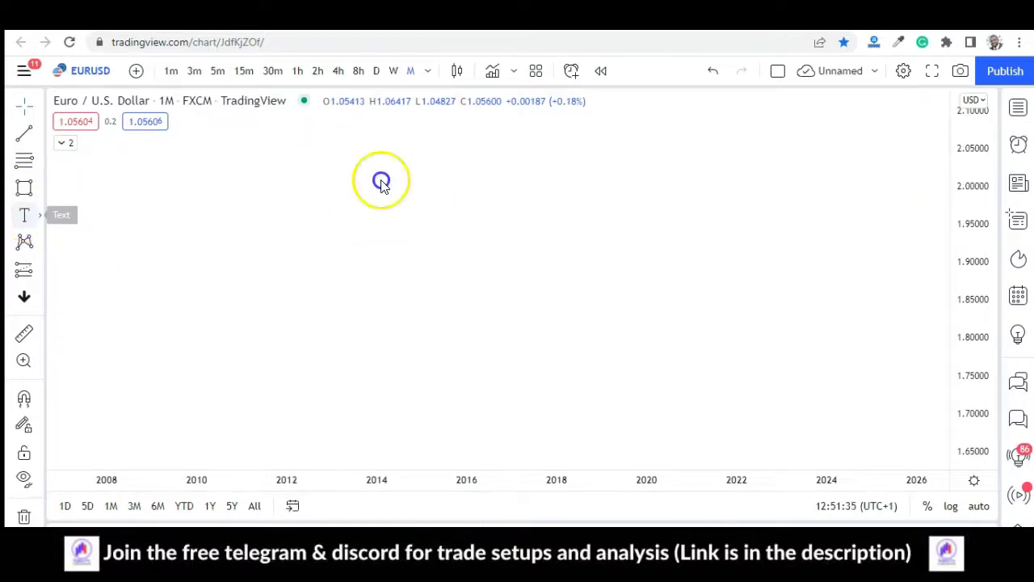
# Step: Place a text note reading "1. directional bias" on the blank area of the monthly chart
pyautogui.click(24, 216)
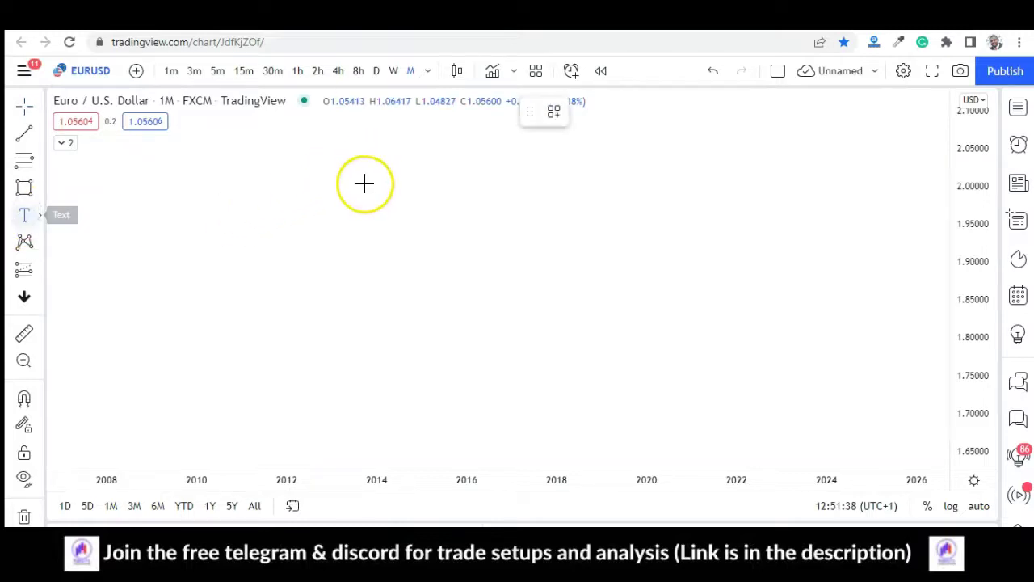
pyautogui.click(27, 143)
pyautogui.click(39, 187)
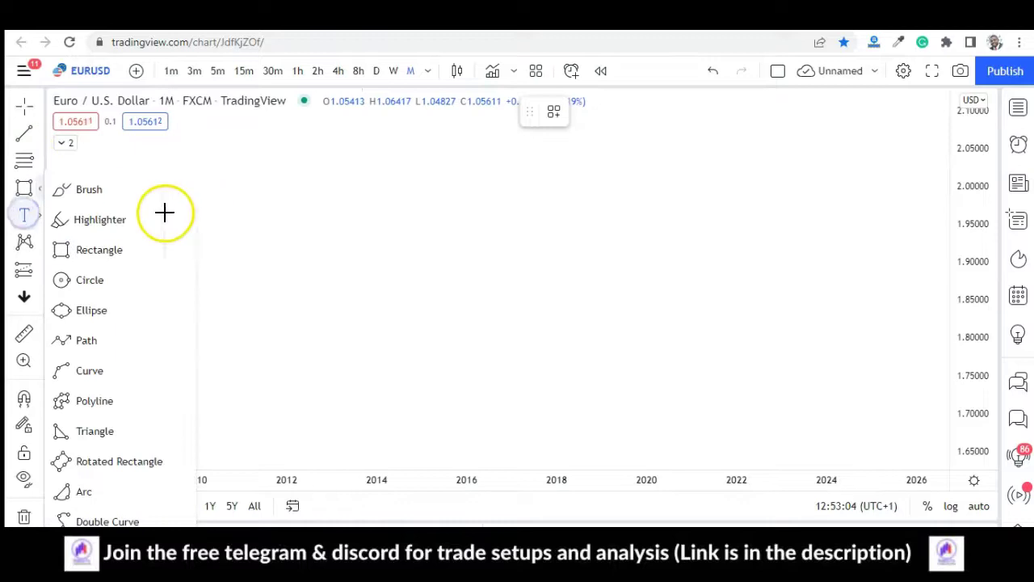
pyautogui.click(38, 215)
pyautogui.click(288, 153)
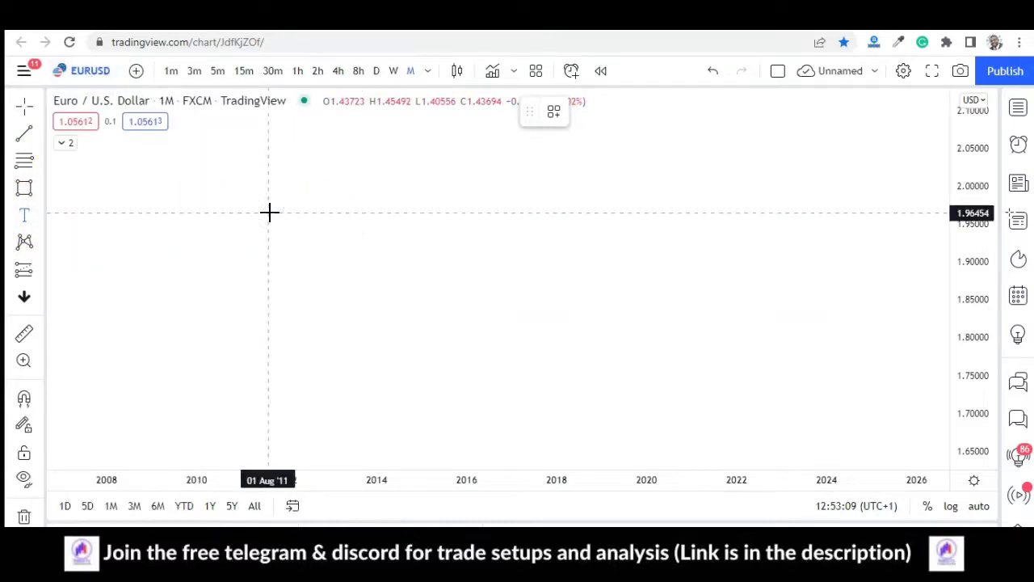
pyautogui.click(270, 213)
pyautogui.write('1. directionas')
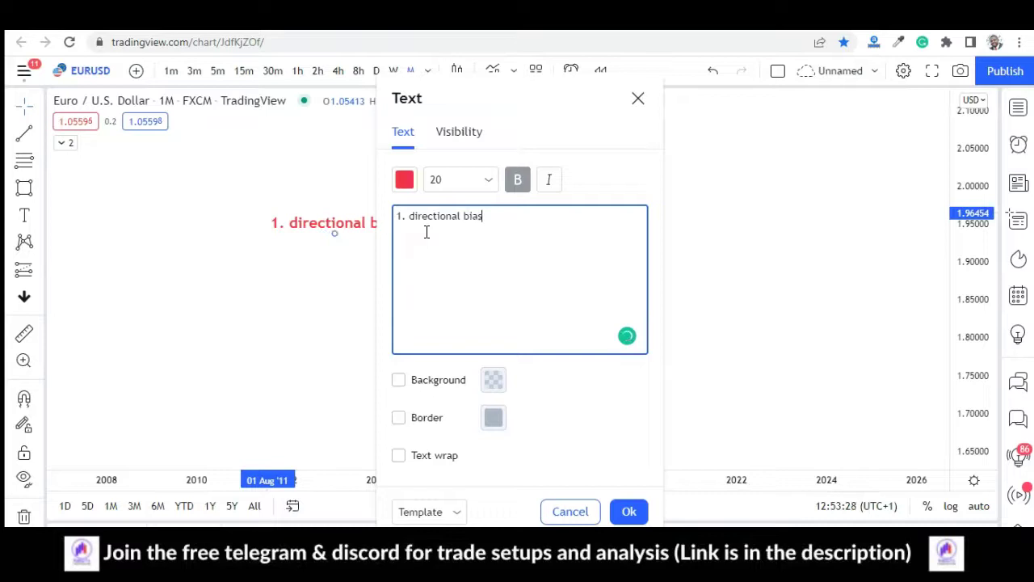
pyautogui.click(631, 512)
# Step: Extend the note to "1. directional bias based on recent structure" and move it up and to an earlier date
pyautogui.click(478, 246)
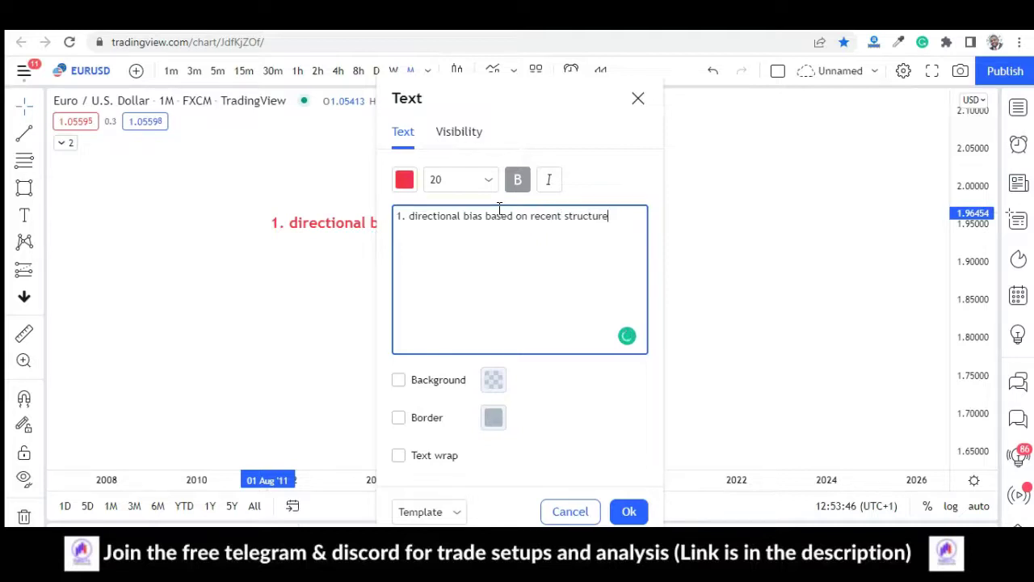
pyautogui.click(629, 511)
pyautogui.click(376, 230)
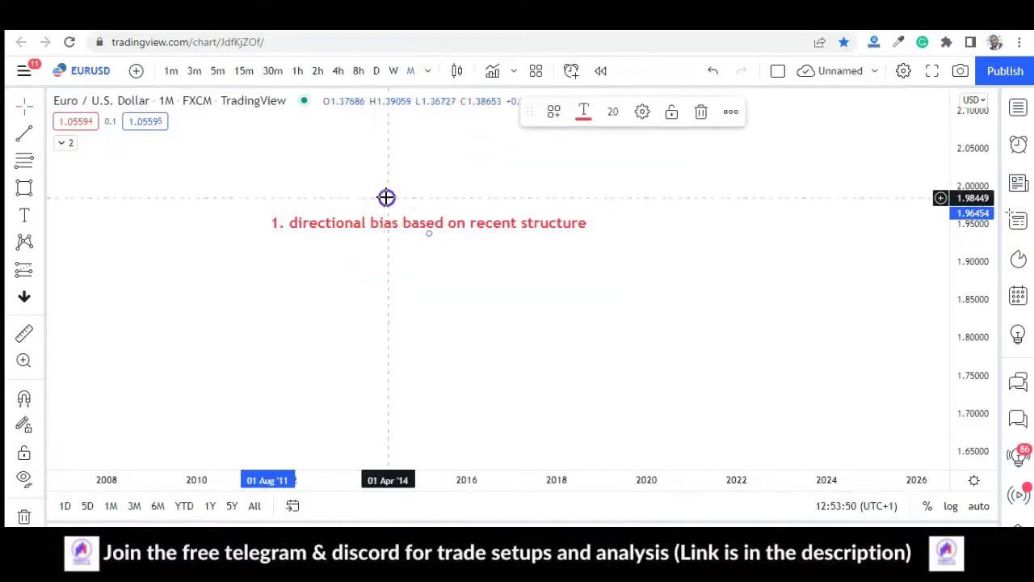
pyautogui.moveTo(385, 222); pyautogui.dragTo(283, 185)
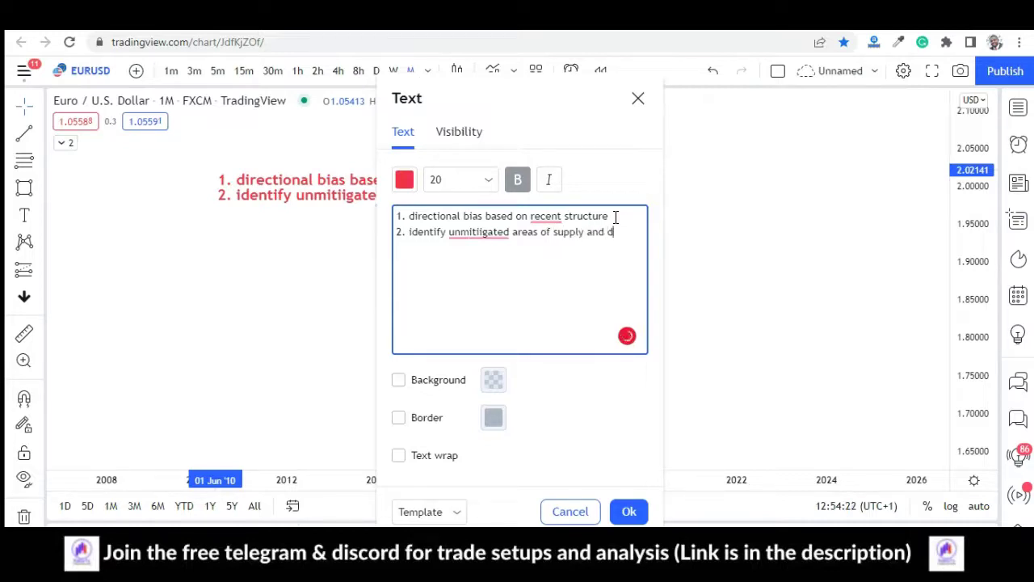
# Step: Add the line "2. identify unmitigated areas of supply and demand" and correct the first line's ending to "the recent structure"
pyautogui.click(646, 245)
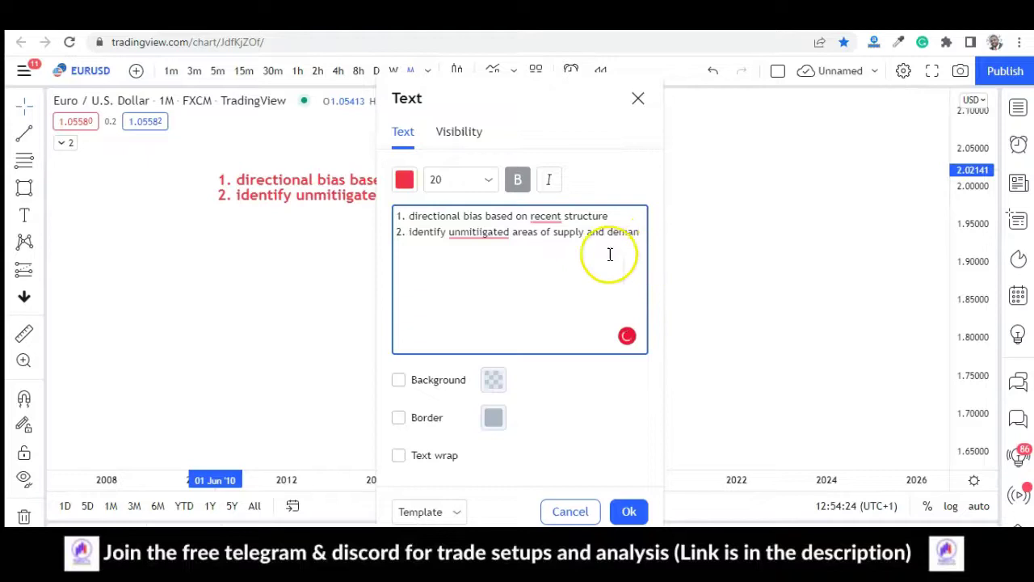
pyautogui.write('d')
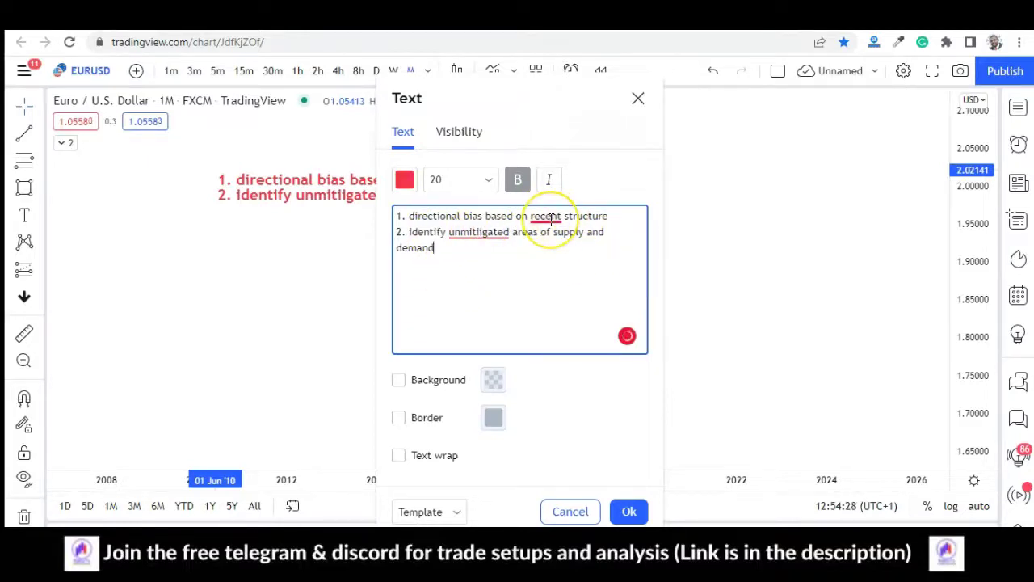
pyautogui.moveTo(549, 222)
pyautogui.click(529, 254)
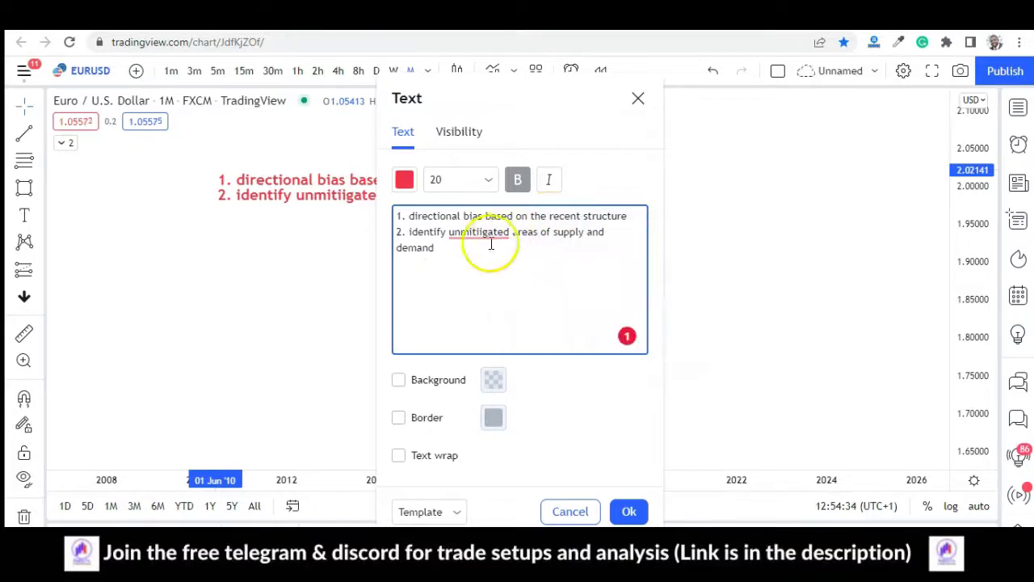
pyautogui.moveTo(485, 238)
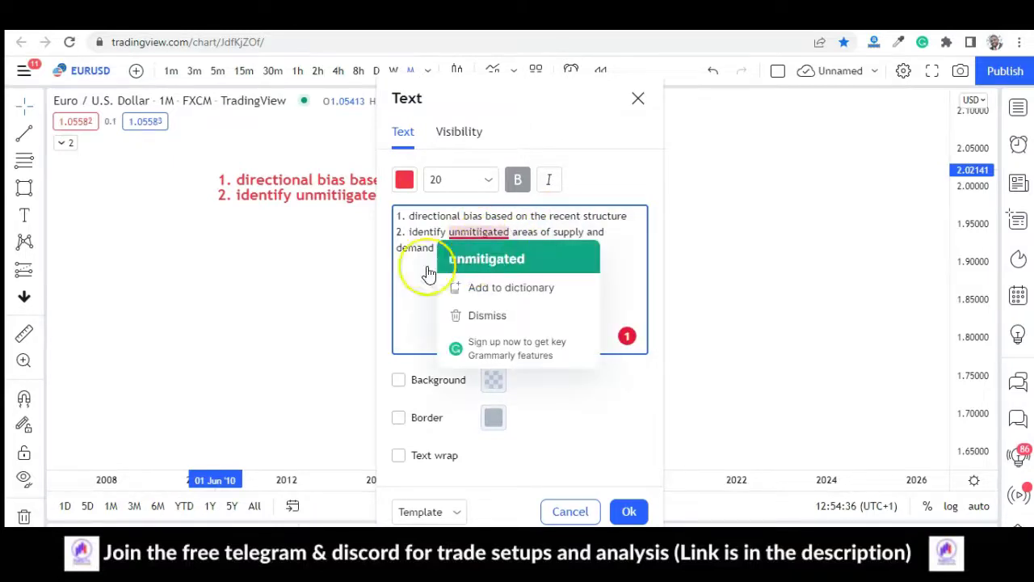
pyautogui.click(477, 257)
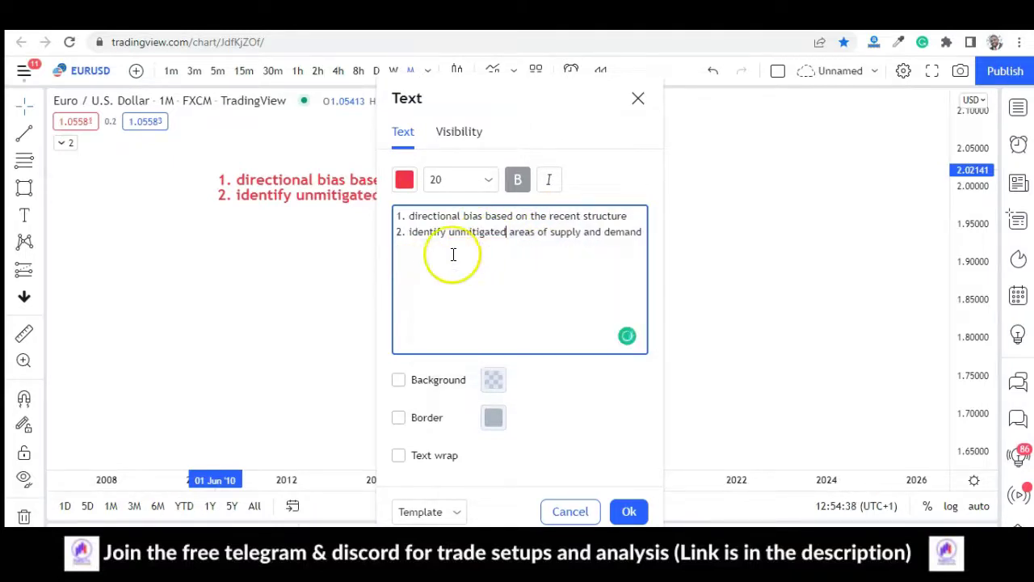
# Step: Add the line "3. entry confirmation" to the note and reposition it to start around January 2009
pyautogui.click(641, 232)
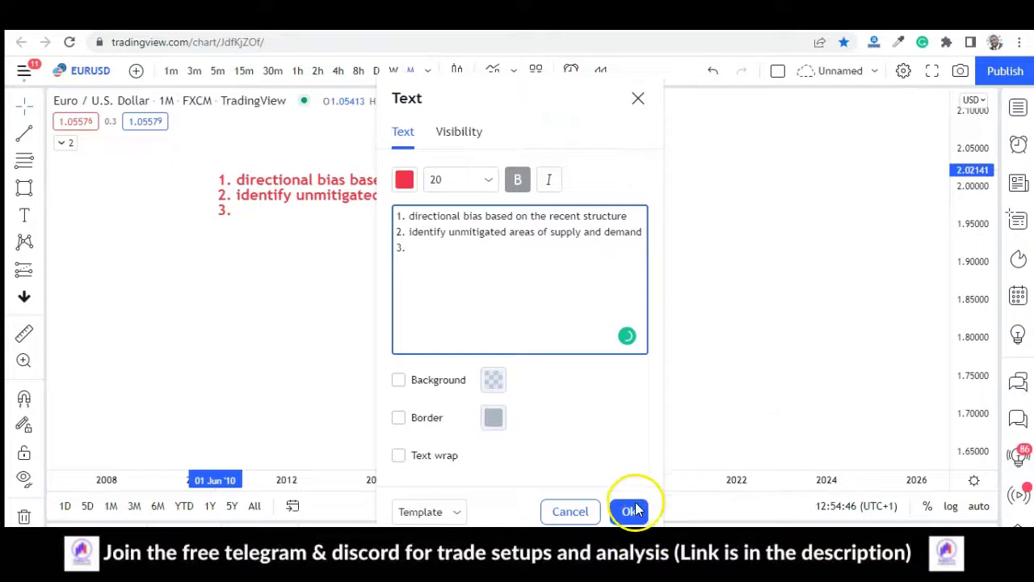
pyautogui.click(309, 196)
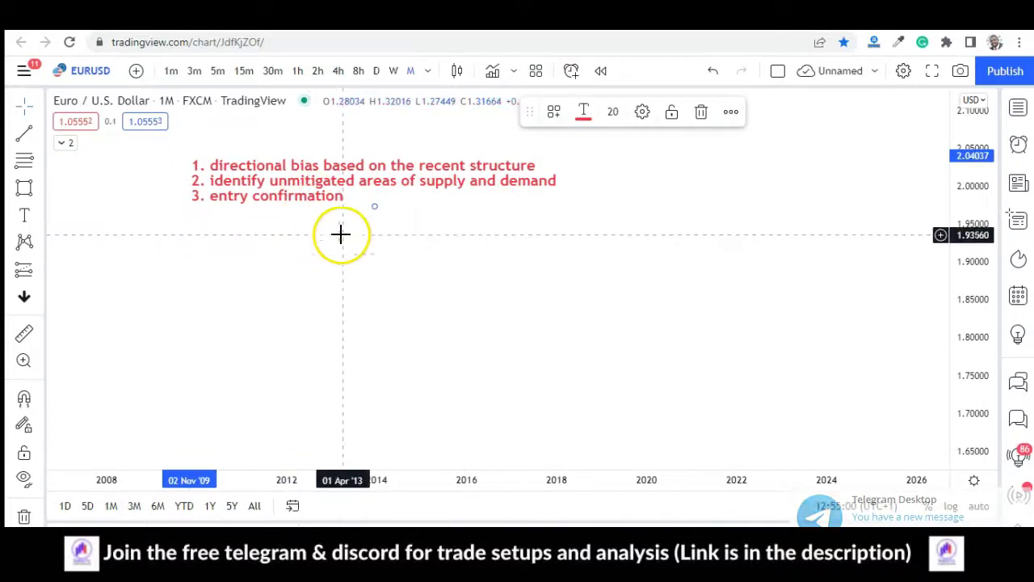
pyautogui.click(338, 239)
pyautogui.moveTo(249, 210); pyautogui.dragTo(210, 228)
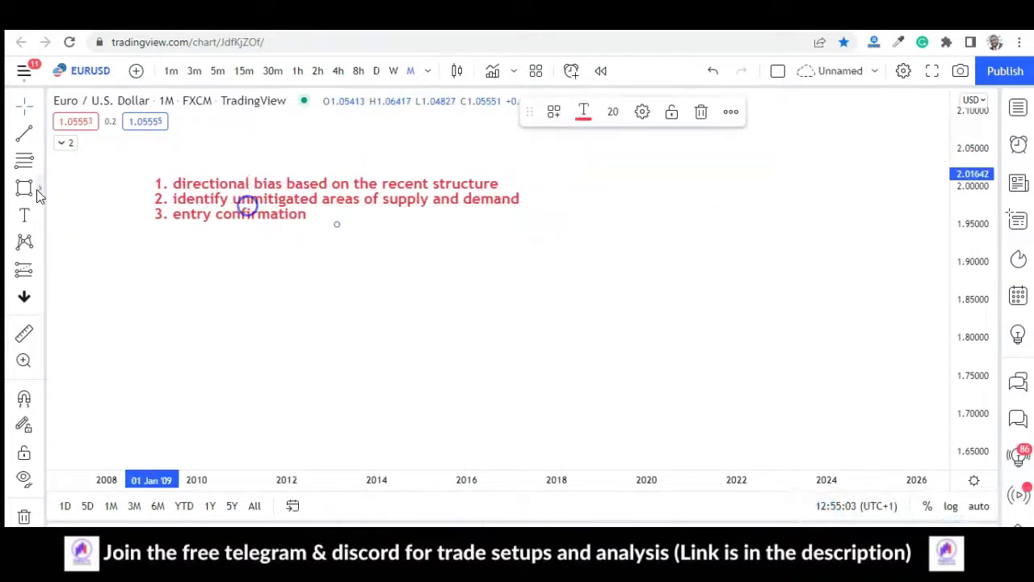
# Step: Draw a zigzag path below the note rising to a high, pulling back, making a higher high and falling below its starting point
pyautogui.click(40, 191)
pyautogui.click(80, 337)
pyautogui.click(388, 345)
pyautogui.click(437, 270)
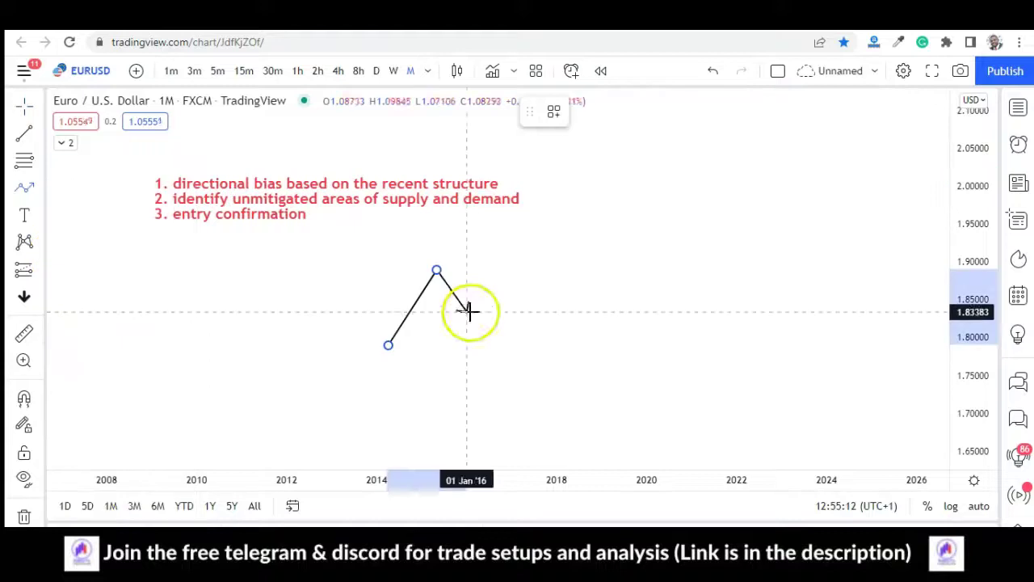
pyautogui.click(471, 314)
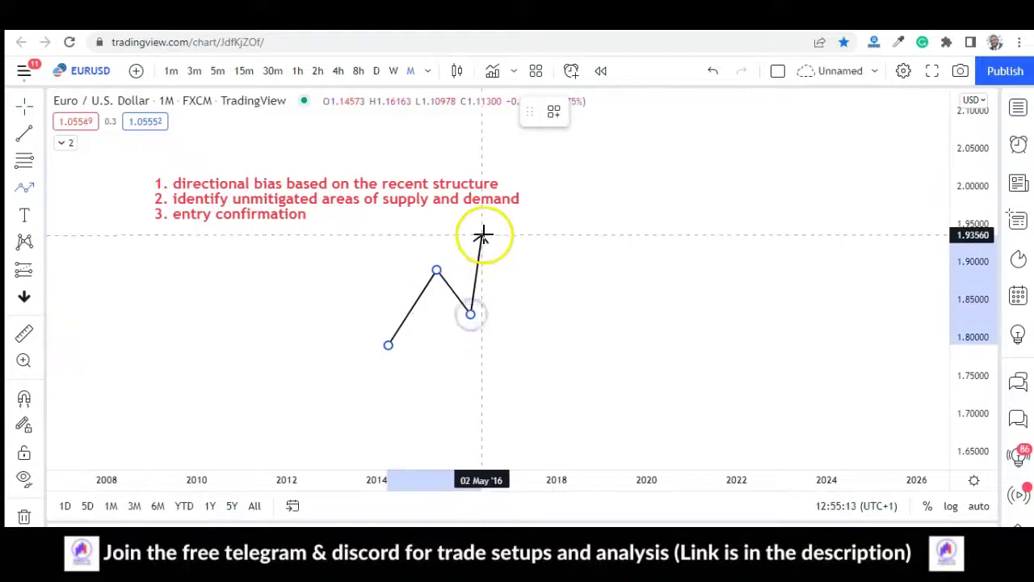
pyautogui.click(489, 233)
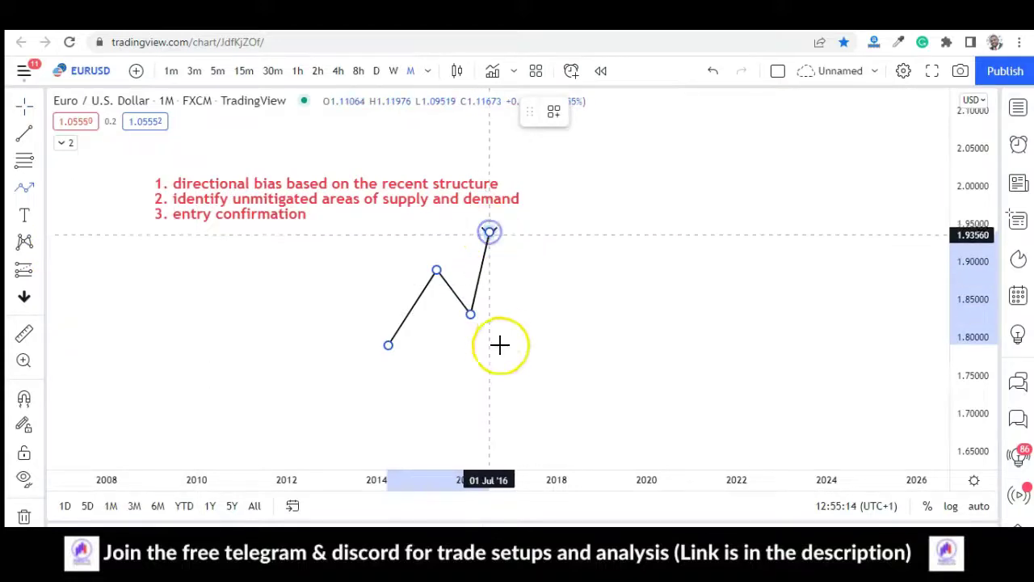
pyautogui.doubleClick(523, 358)
pyautogui.click(496, 215)
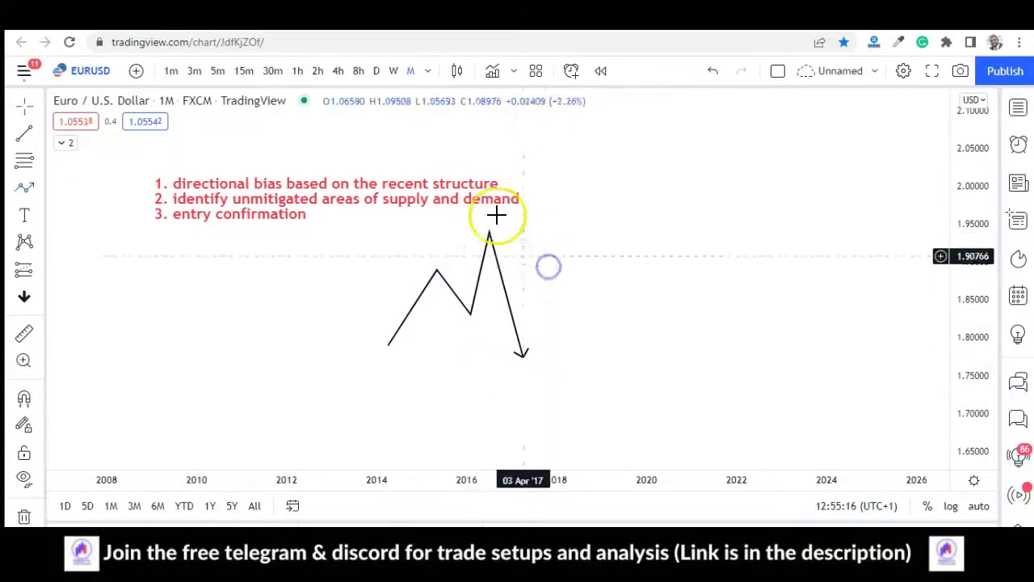
# Step: Draw a rectangle from the path's highest peak, extending to about 2019 and down to about 1.90, as the supply zone
pyautogui.click(38, 187)
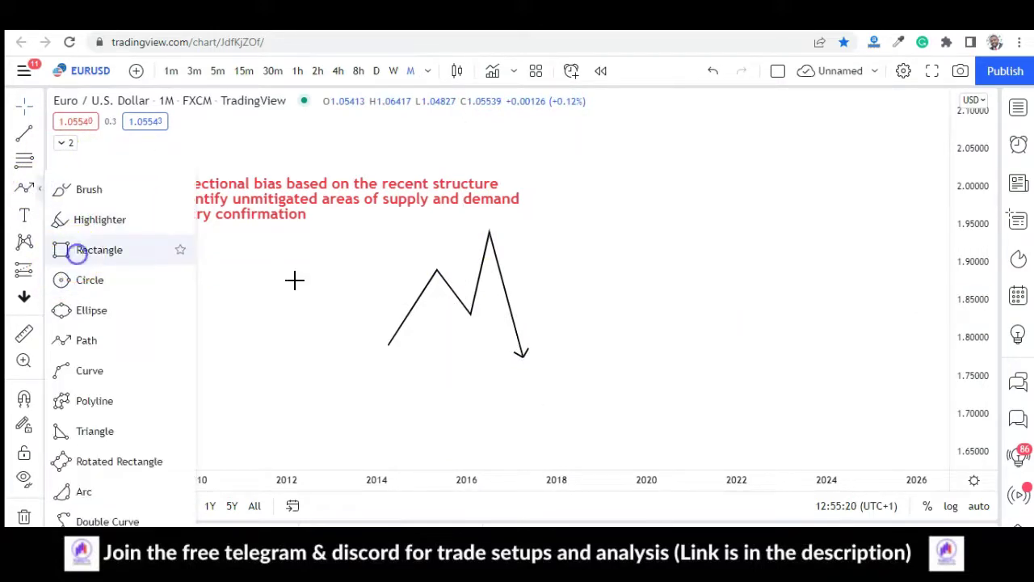
pyautogui.click(77, 250)
pyautogui.moveTo(489, 233)
pyautogui.mouseDown()
pyautogui.moveTo(594, 240)
pyautogui.moveTo(609, 260)
pyautogui.mouseUp()
pyautogui.click(639, 233)
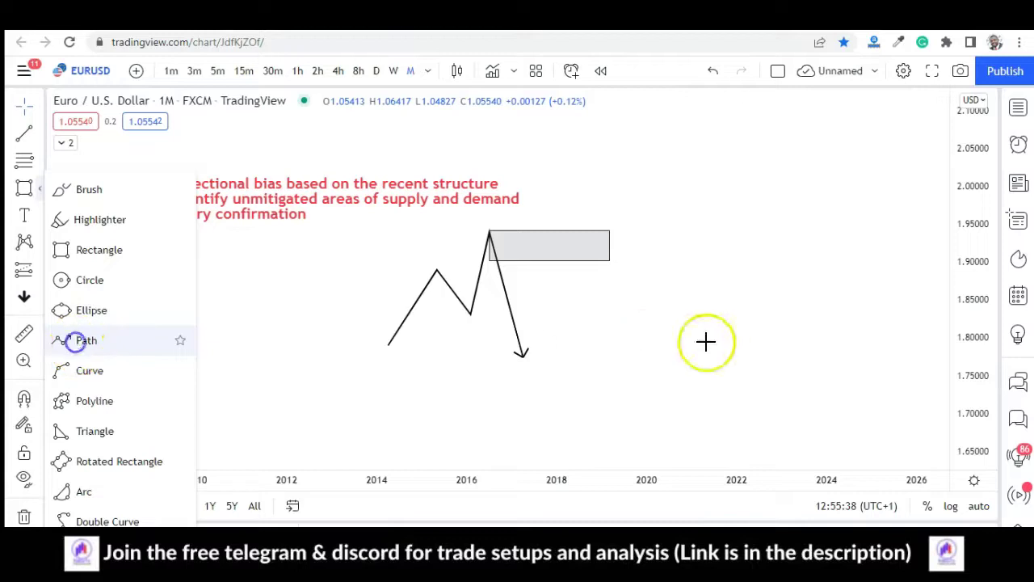
# Step: Draw a second path from the first path's arrowhead up to the supply zone at about 1.90, ending at about 1.74
pyautogui.click(75, 340)
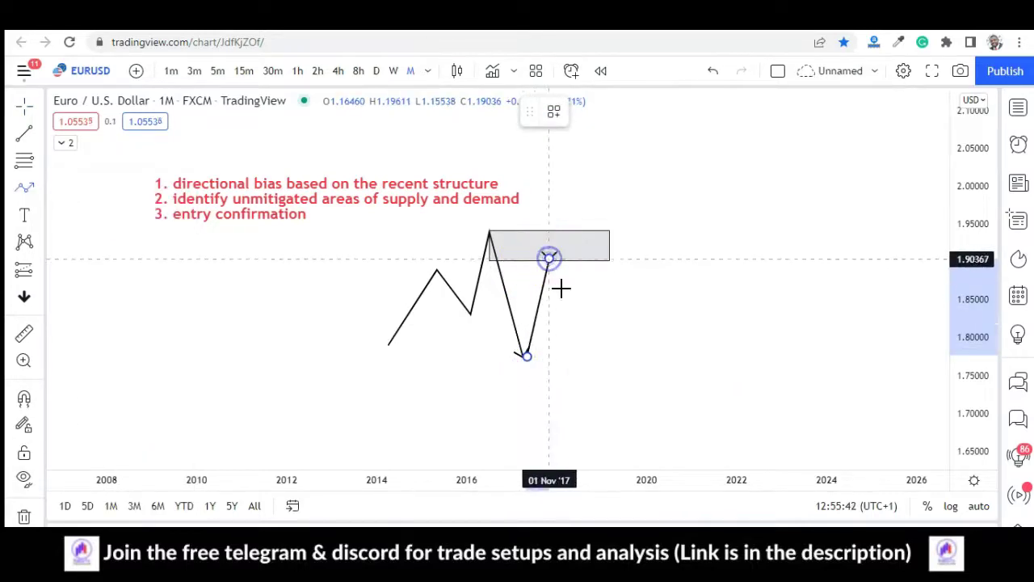
pyautogui.click(548, 259)
pyautogui.doubleClick(602, 383)
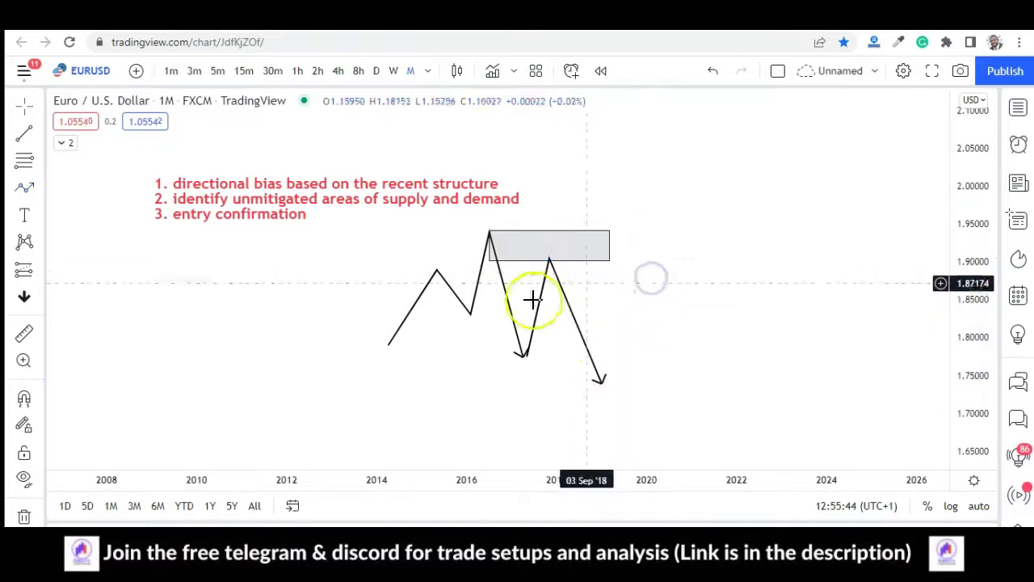
pyautogui.moveTo(439, 299); pyautogui.dragTo(482, 300)
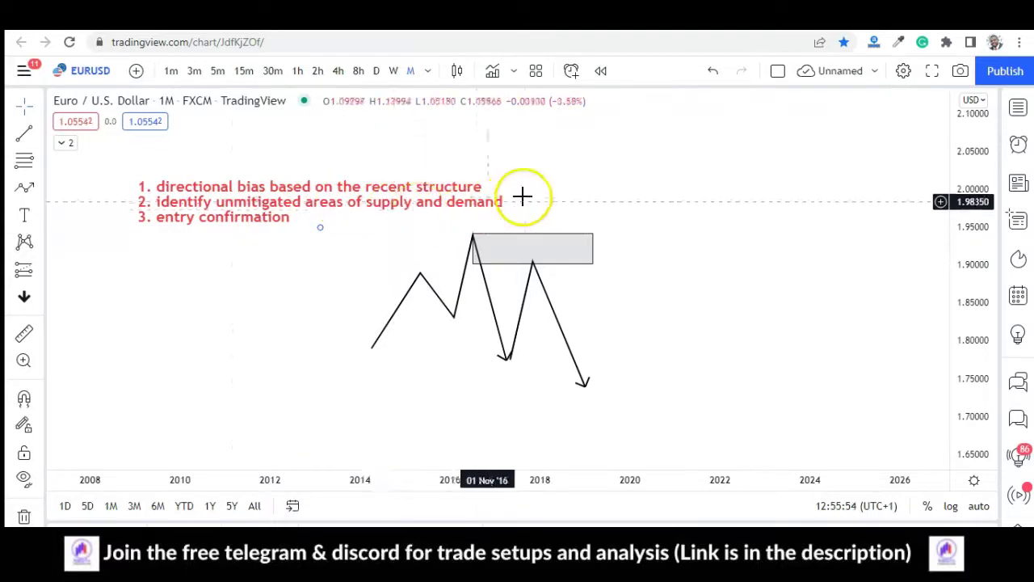
# Step: Move the second path's peak up inside the supply zone, to about 1.91 at December 2017
pyautogui.click(533, 265)
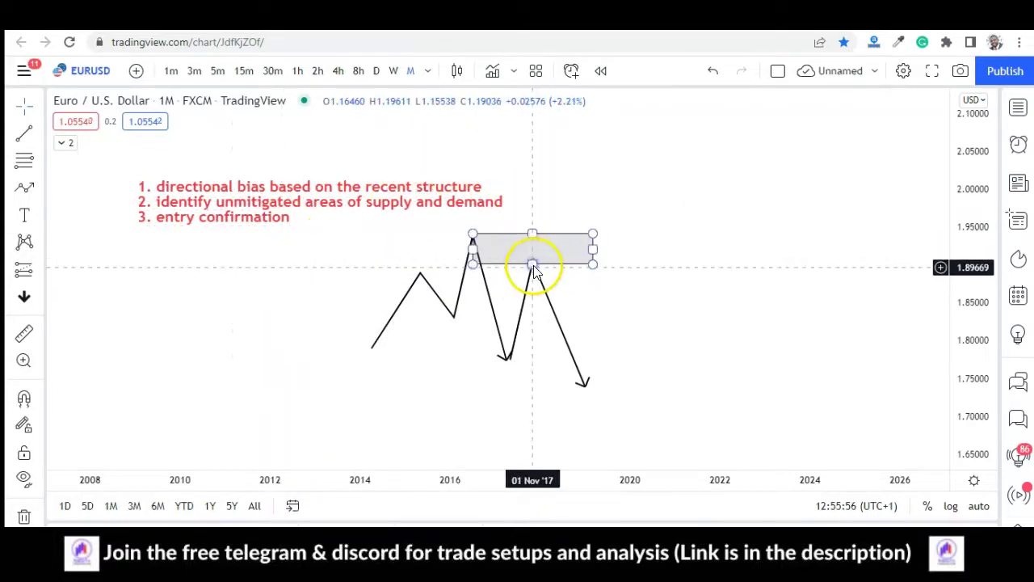
pyautogui.moveTo(532, 263); pyautogui.dragTo(532, 257)
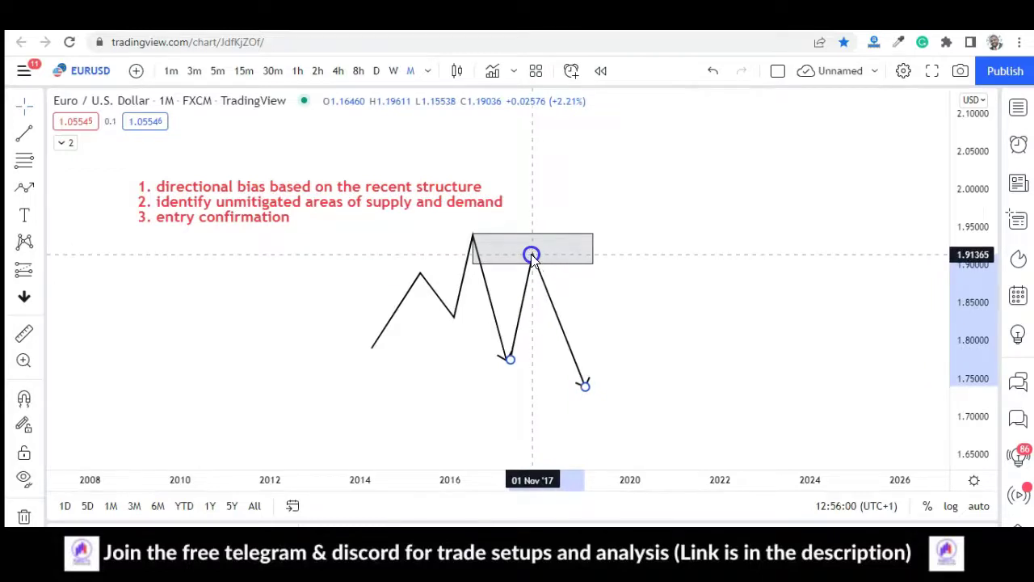
pyautogui.click(427, 247)
pyautogui.click(509, 252)
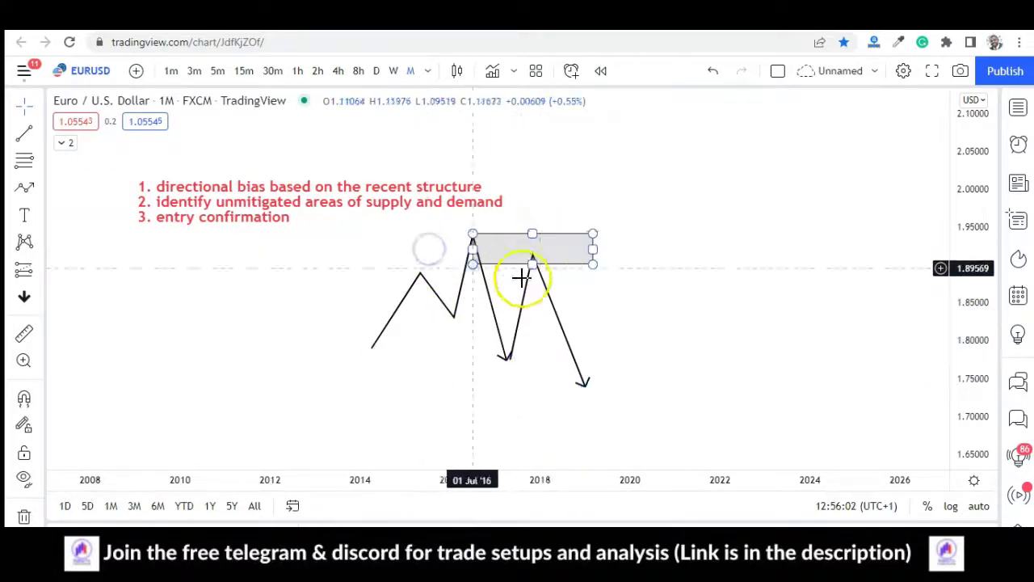
pyautogui.click(533, 257)
pyautogui.moveTo(533, 257); pyautogui.dragTo(533, 267)
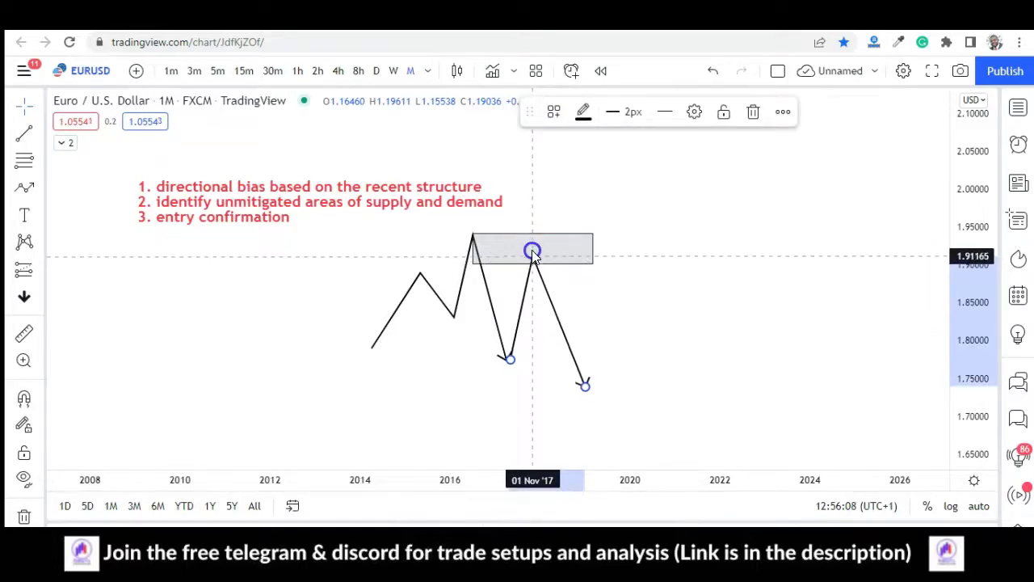
pyautogui.moveTo(534, 257); pyautogui.dragTo(535, 259)
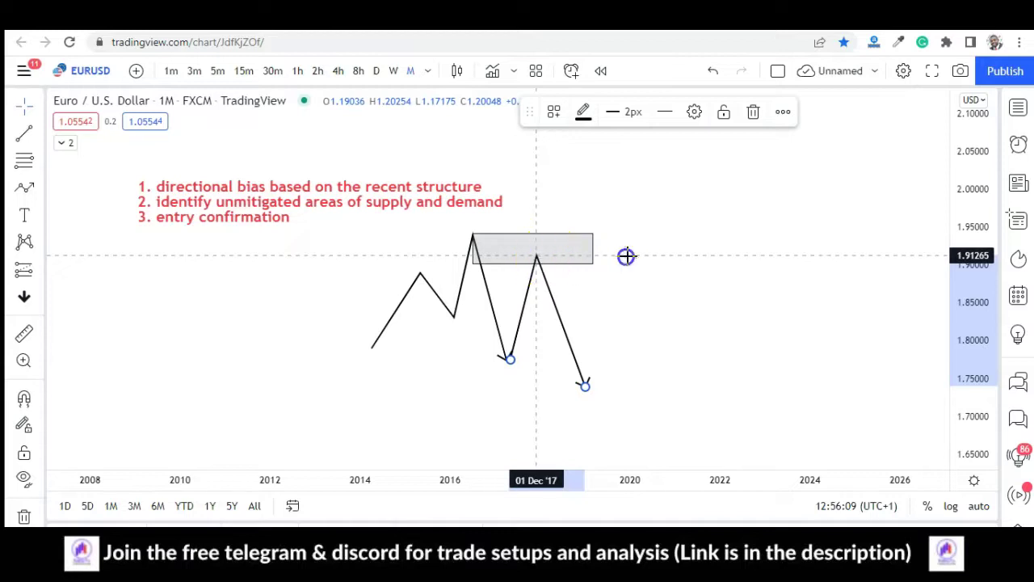
pyautogui.click(605, 307)
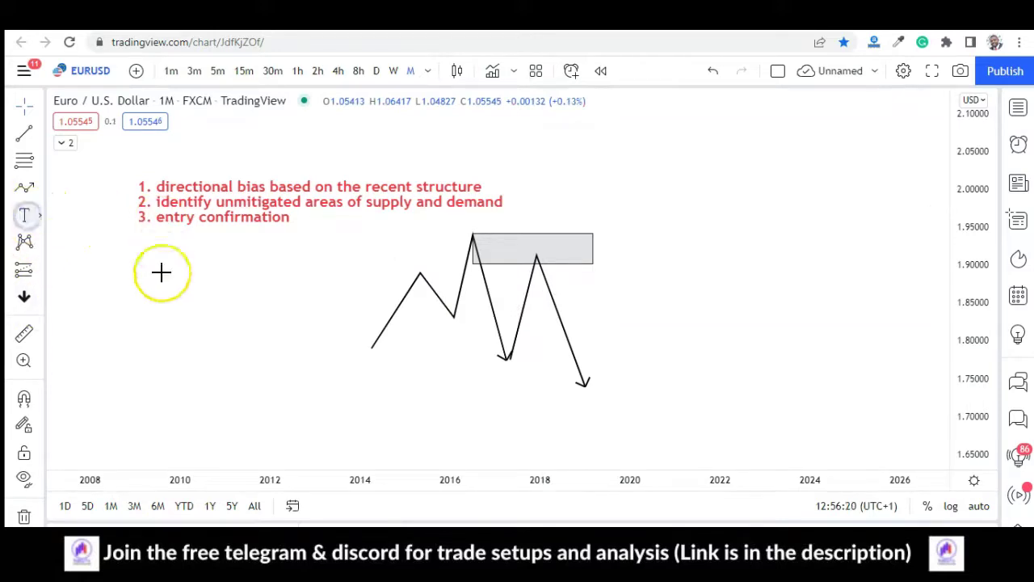
# Step: Add a text note reading "proper risk management 1%" and "0.55" from February 2009, raised to about 1.82
pyautogui.click(141, 335)
pyautogui.click(160, 323)
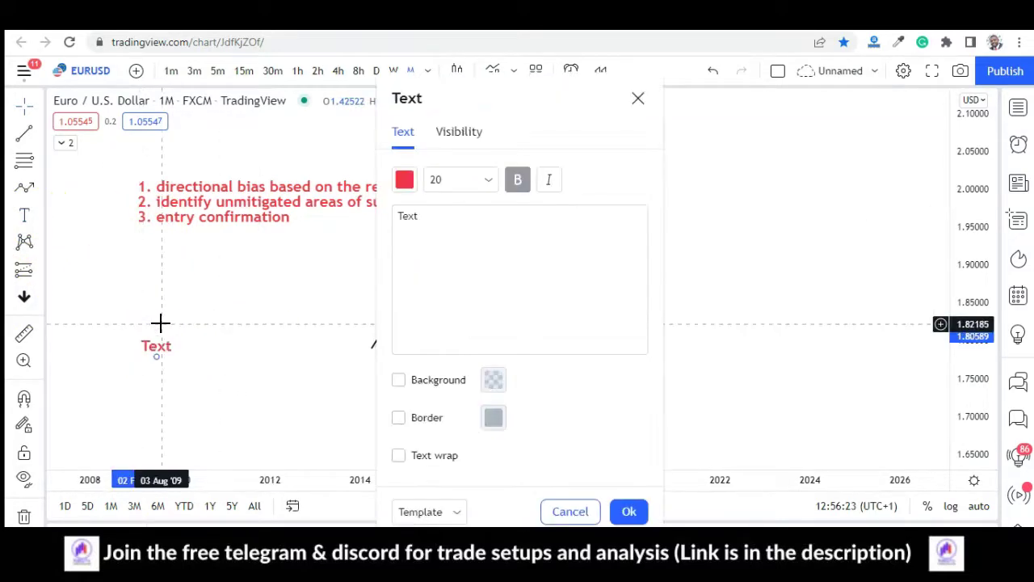
pyautogui.write('proper risk man')
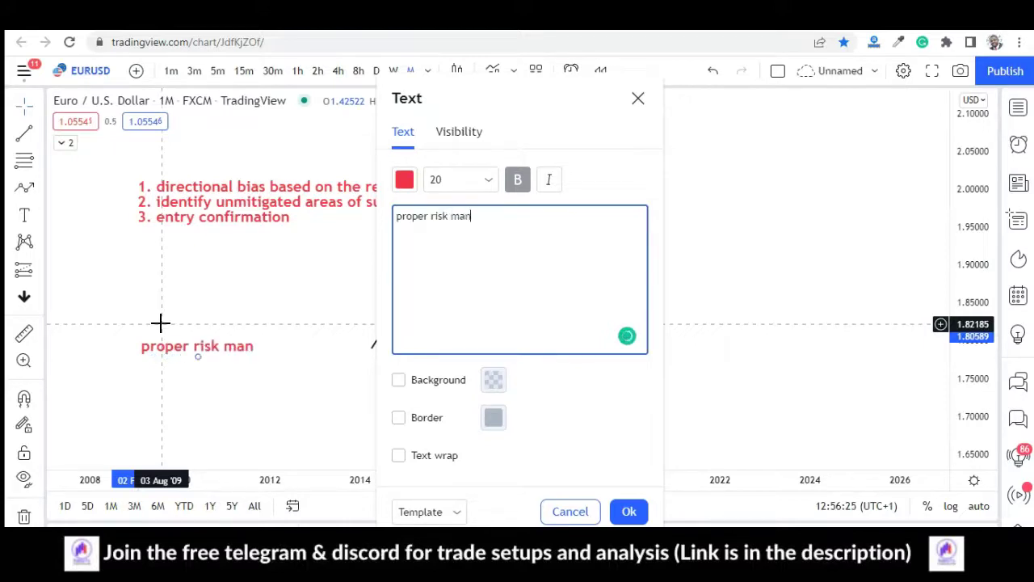
pyautogui.click(499, 289)
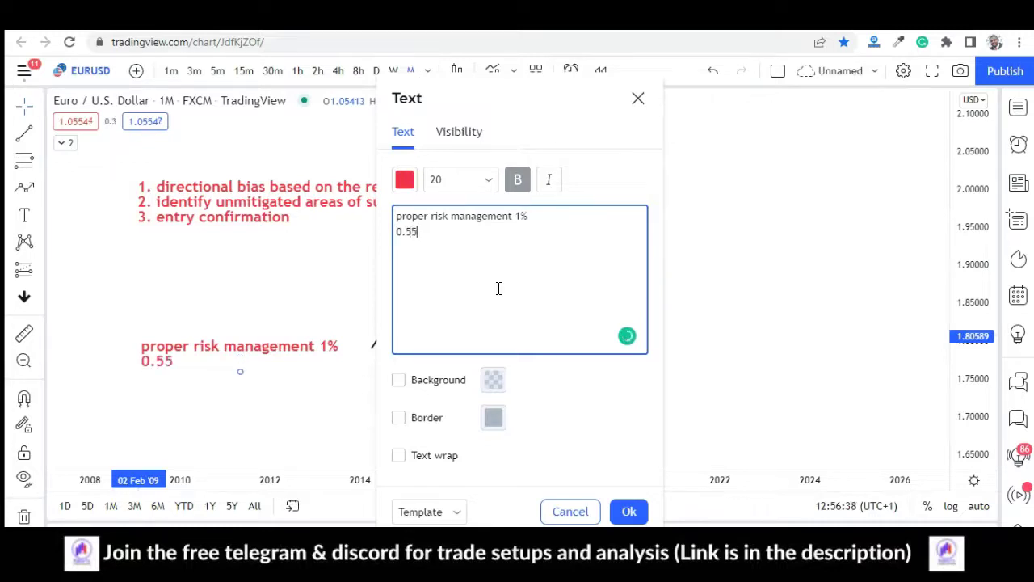
pyautogui.click(630, 512)
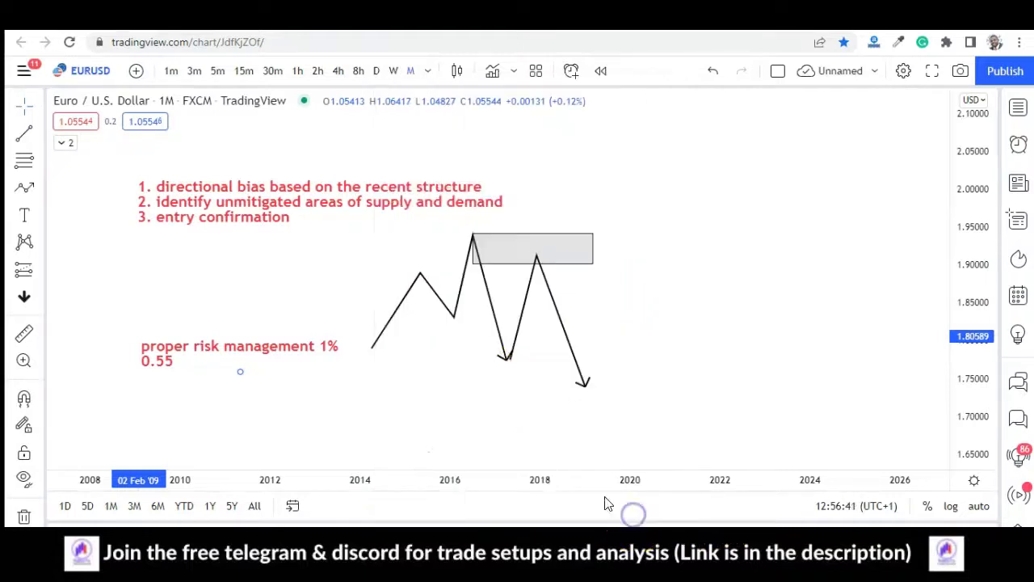
pyautogui.click(629, 230)
pyautogui.moveTo(215, 335); pyautogui.dragTo(217, 323)
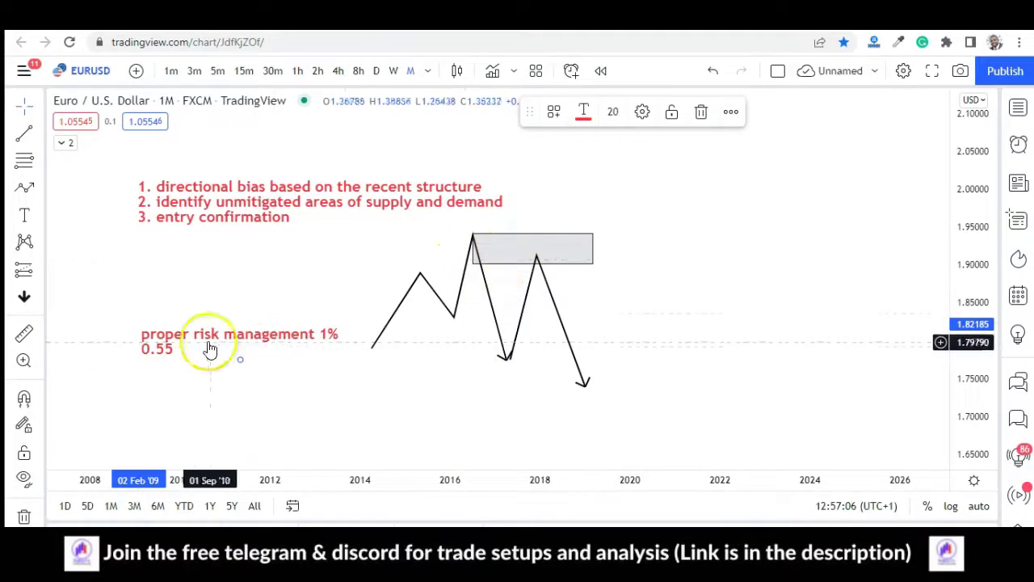
pyautogui.moveTo(389, 244); pyautogui.dragTo(429, 245)
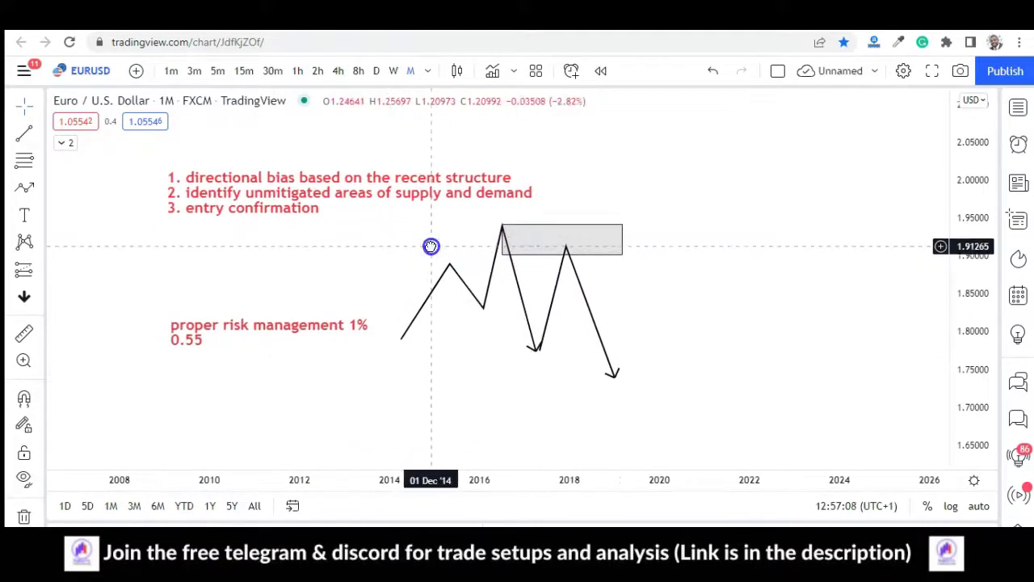
pyautogui.click(716, 229)
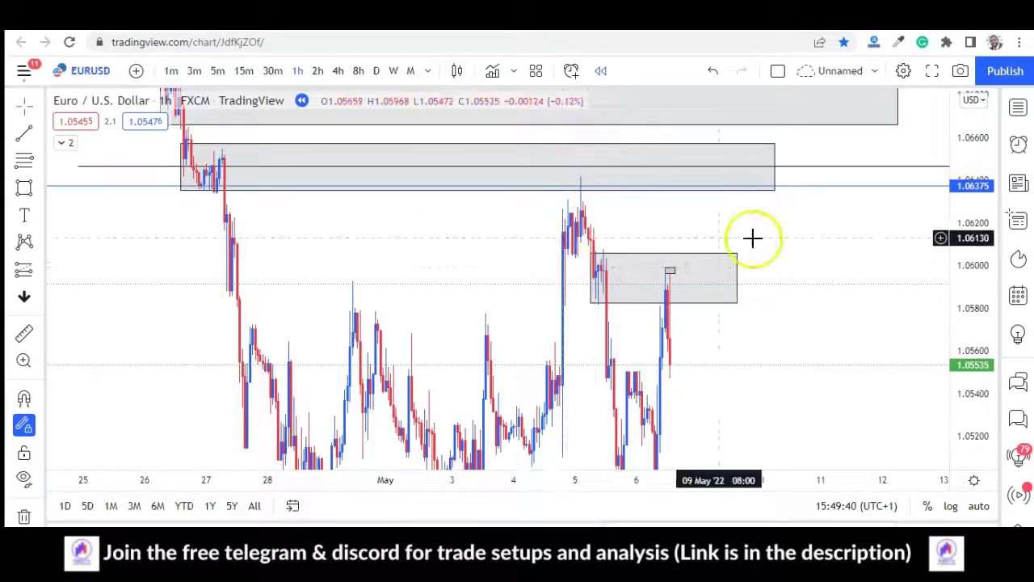
# Step: Switch the EURUSD replay chart to the 1-minute timeframe and examine the narrow supply zone and the price action below it
pyautogui.moveTo(498, 264); pyautogui.dragTo(435, 182)
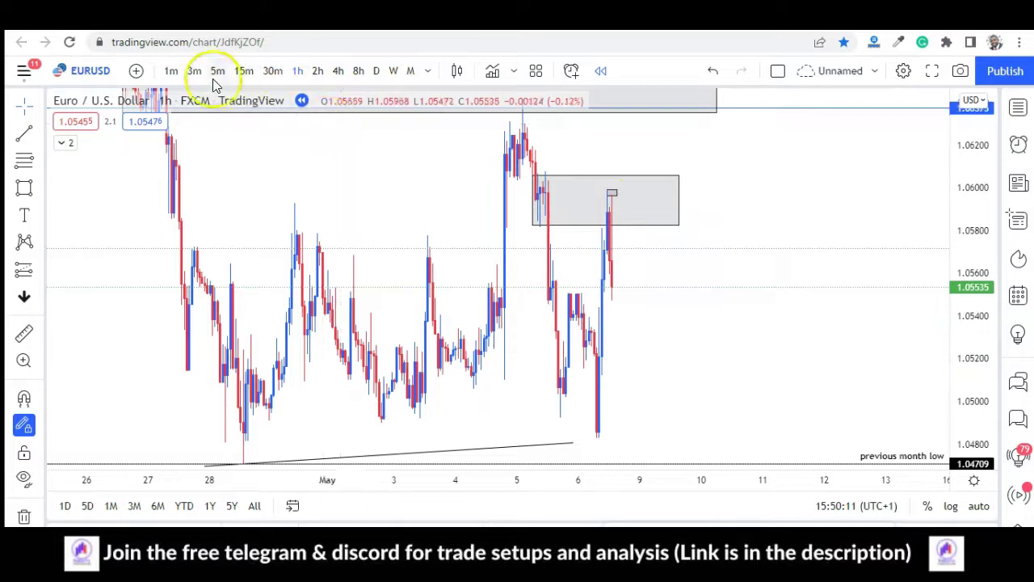
pyautogui.click(172, 72)
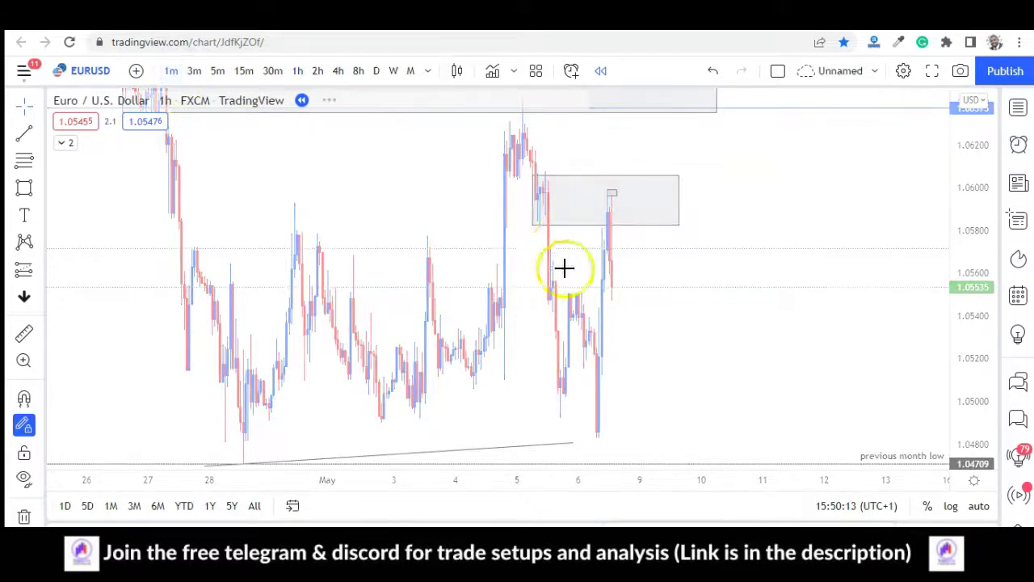
pyautogui.moveTo(975, 377); pyautogui.dragTo(554, 175)
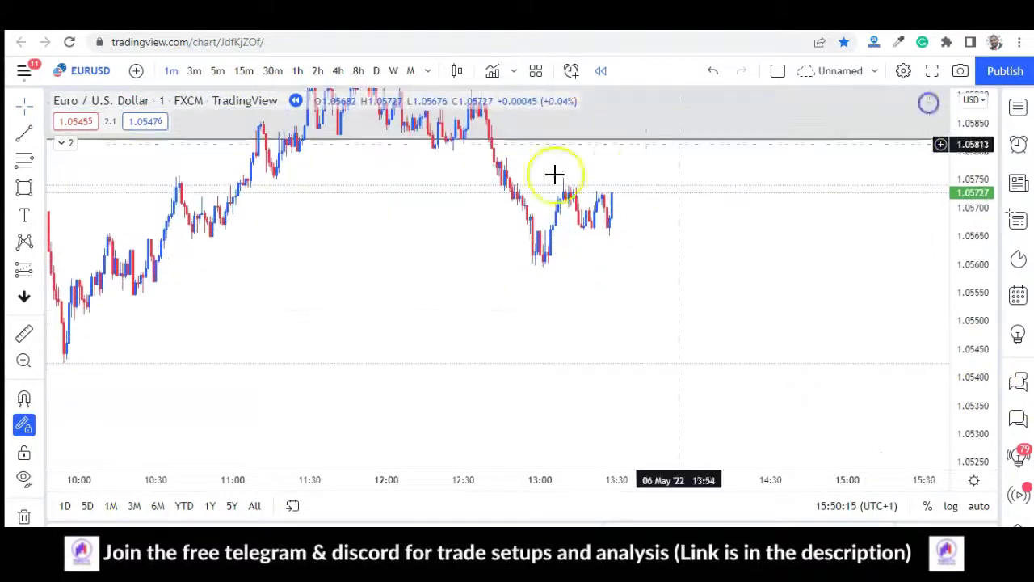
pyautogui.moveTo(391, 240); pyautogui.dragTo(429, 364)
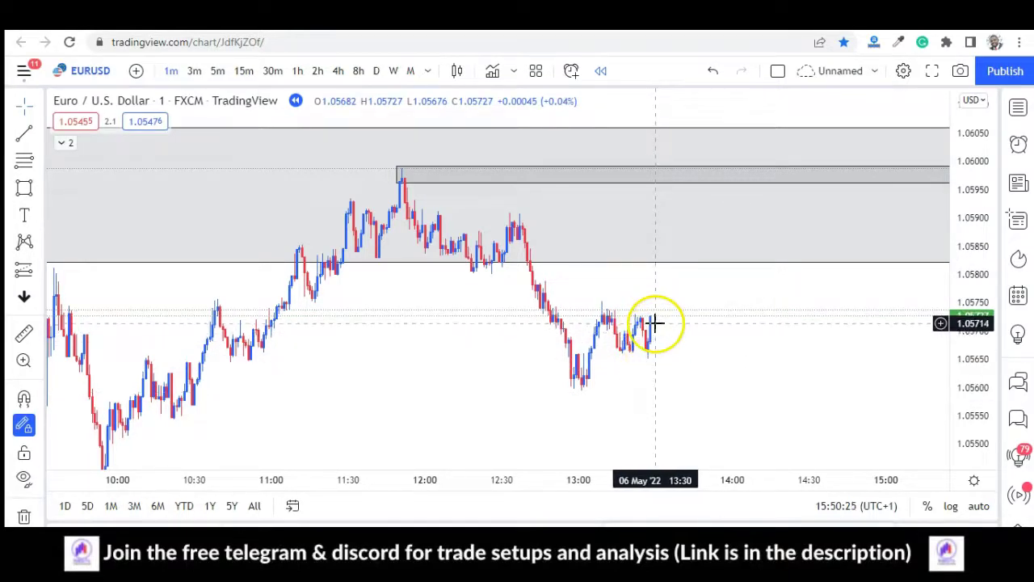
pyautogui.click(406, 171)
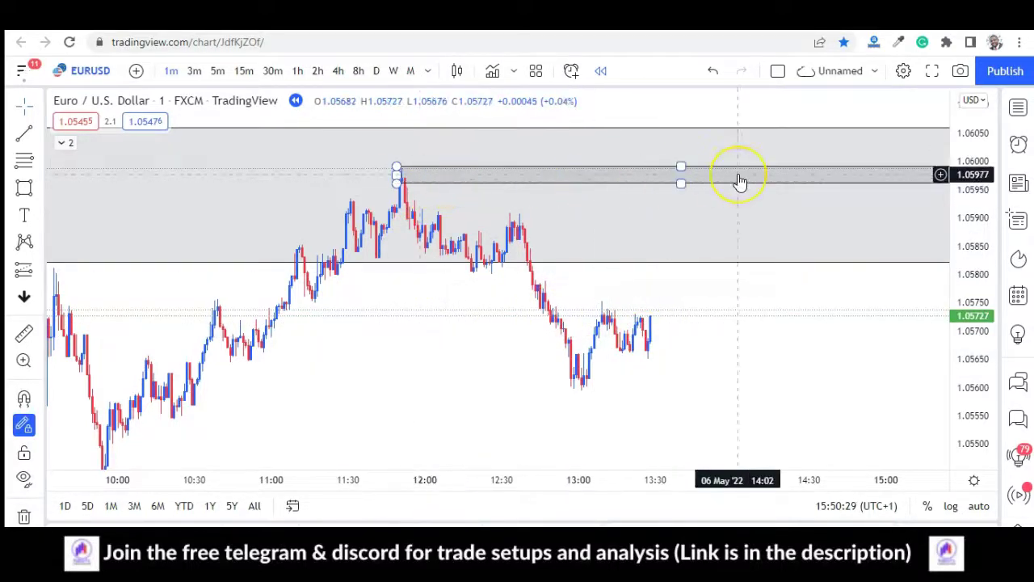
pyautogui.click(622, 330)
pyautogui.click(638, 346)
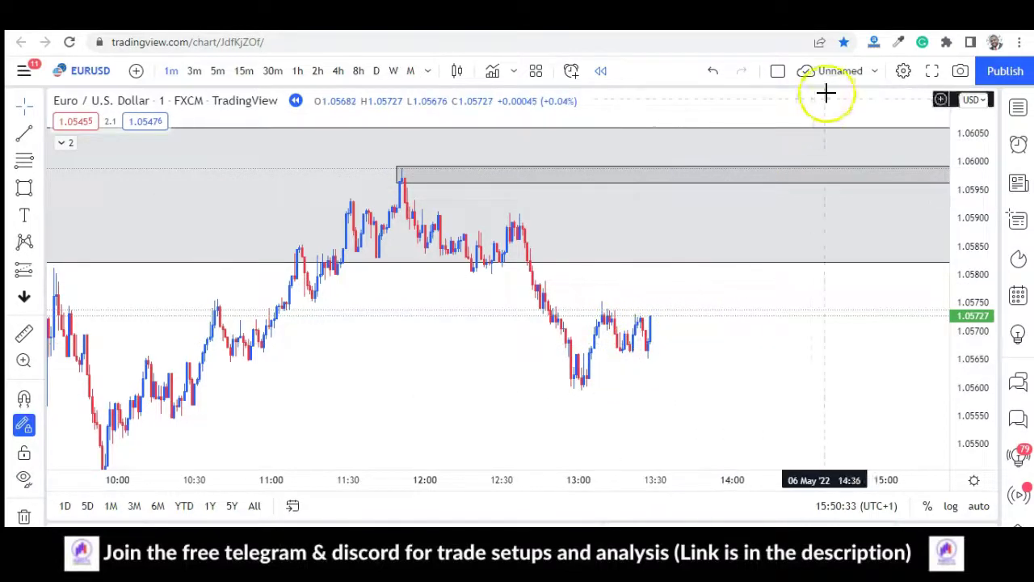
pyautogui.click(397, 173)
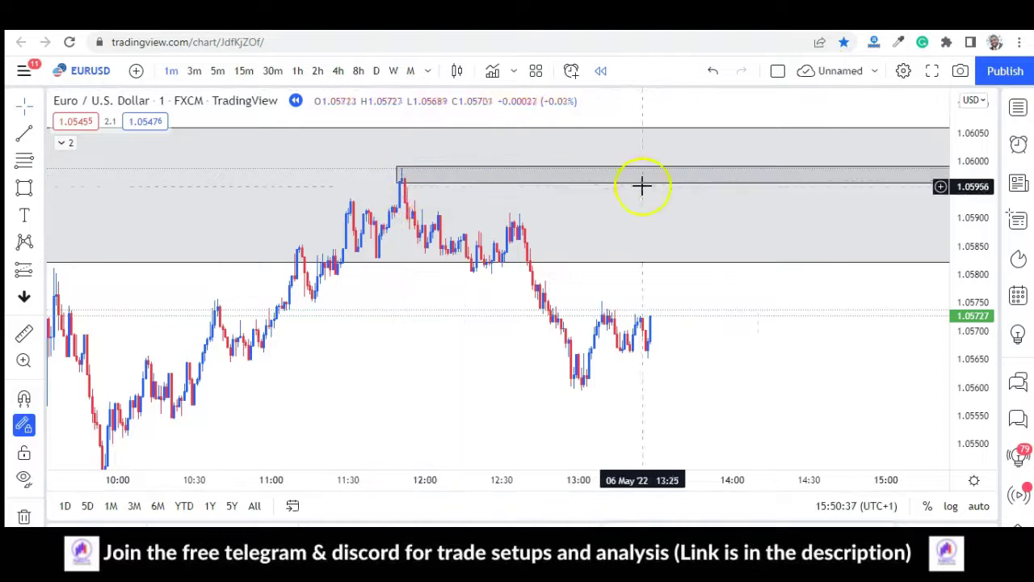
pyautogui.click(682, 334)
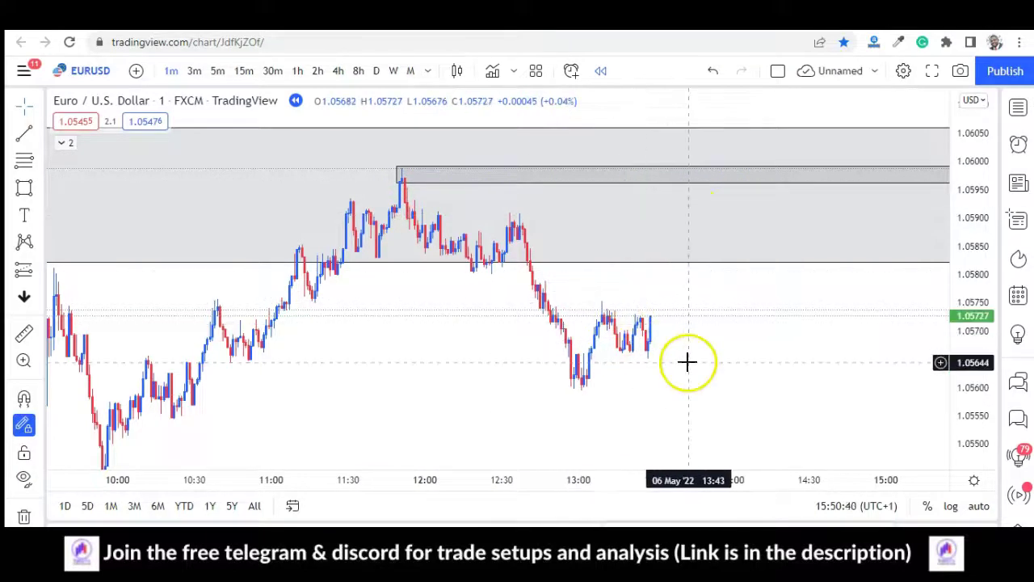
# Step: Draw a trend line above the falling highs from about 1.0594 at 11:53 to 1.0591 at 12:40, deleting the stray second line
pyautogui.click(22, 136)
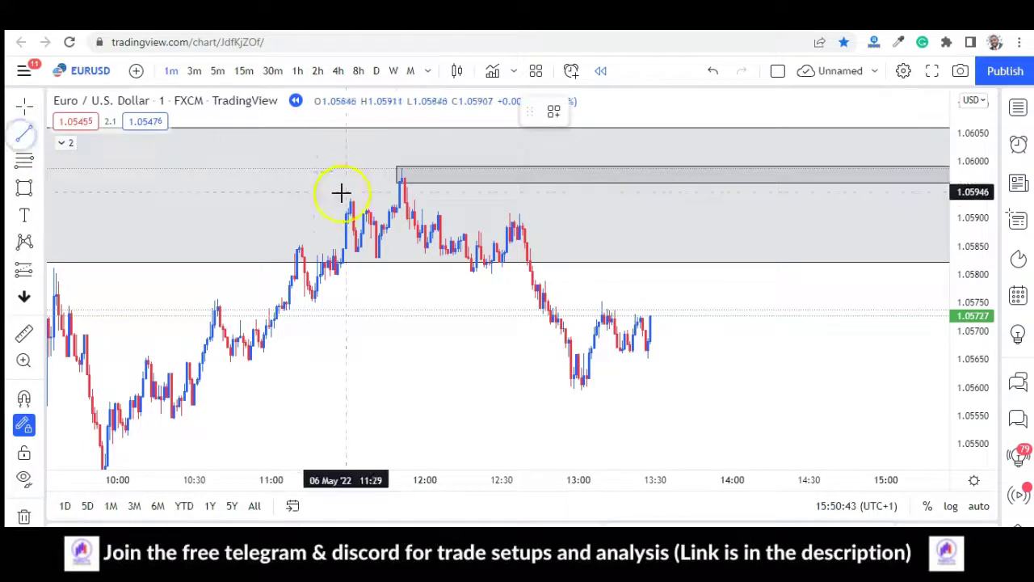
pyautogui.click(407, 197)
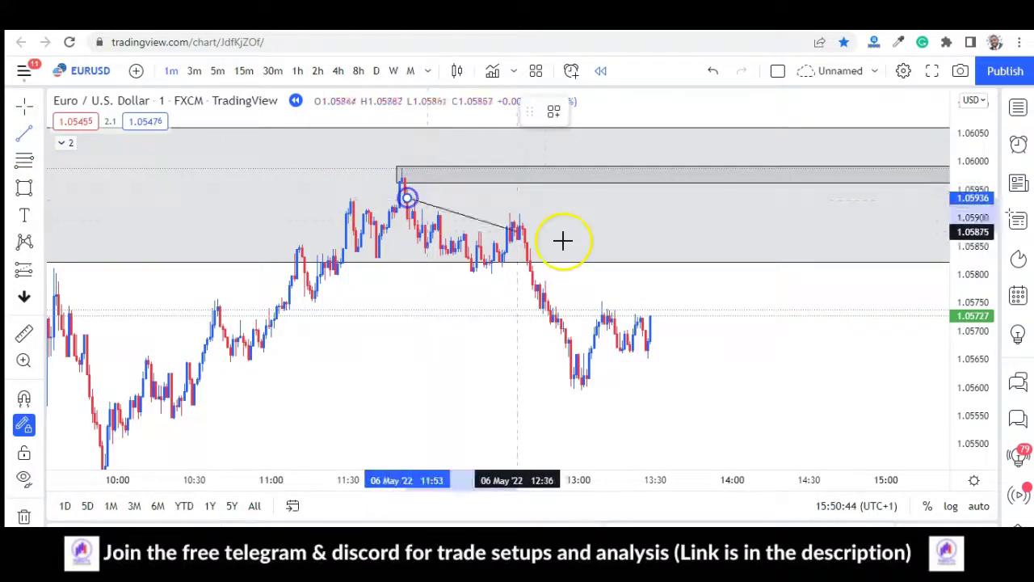
pyautogui.click(526, 211)
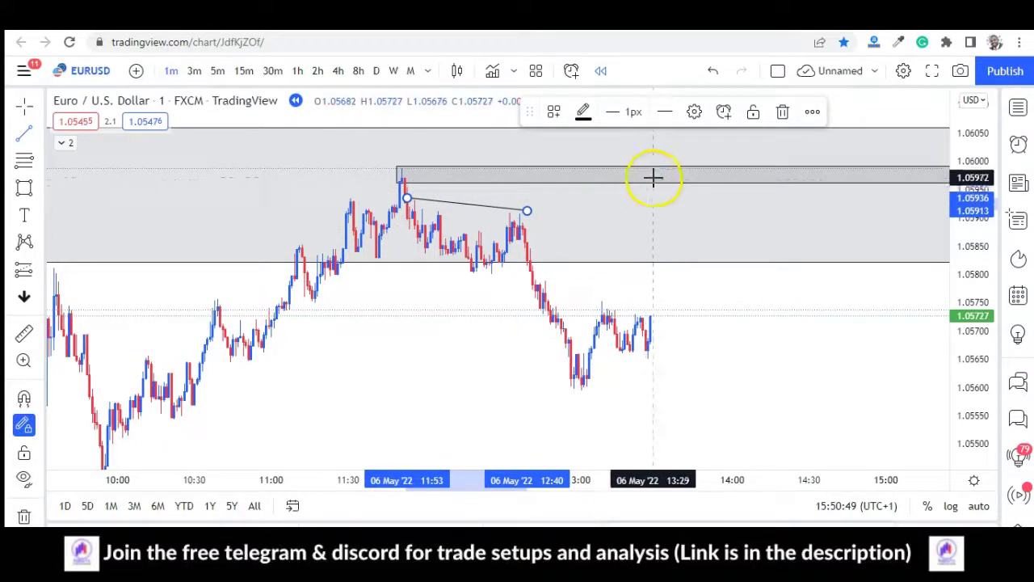
pyautogui.click(415, 358)
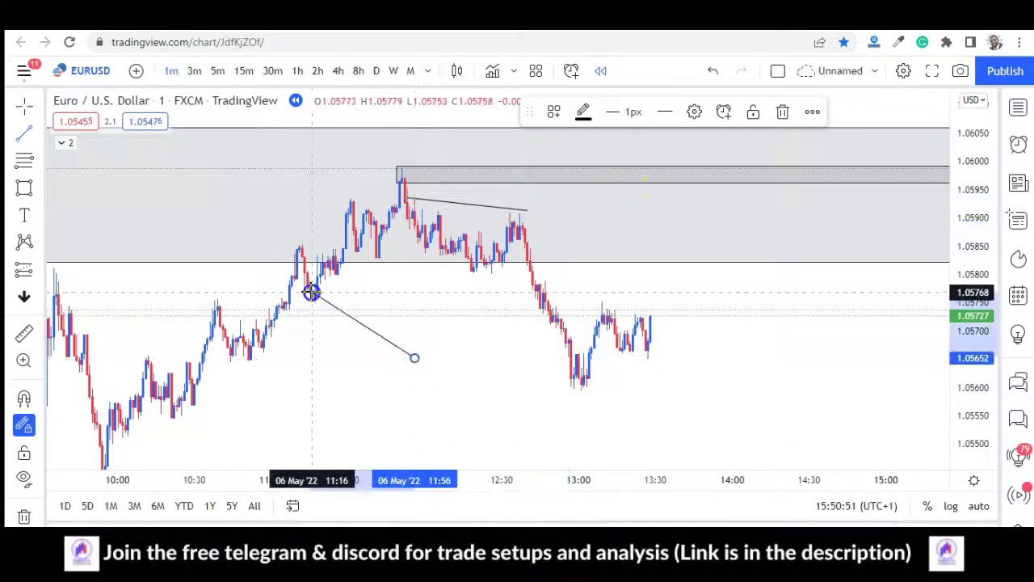
pyautogui.click(783, 115)
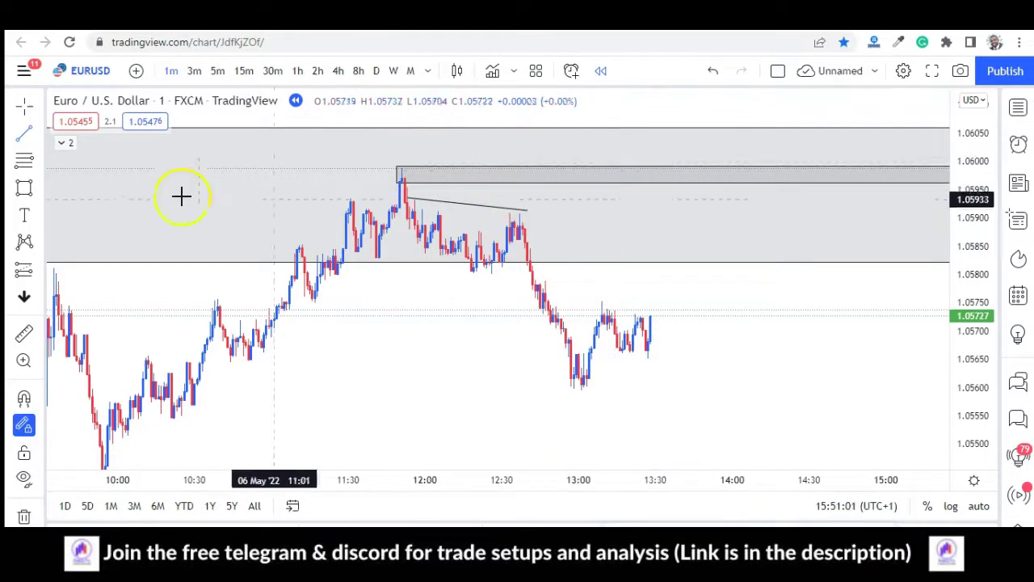
# Step: Play the 1-minute replay forward through the return to the supply zone and pause it at about 13:50
pyautogui.click(663, 540)
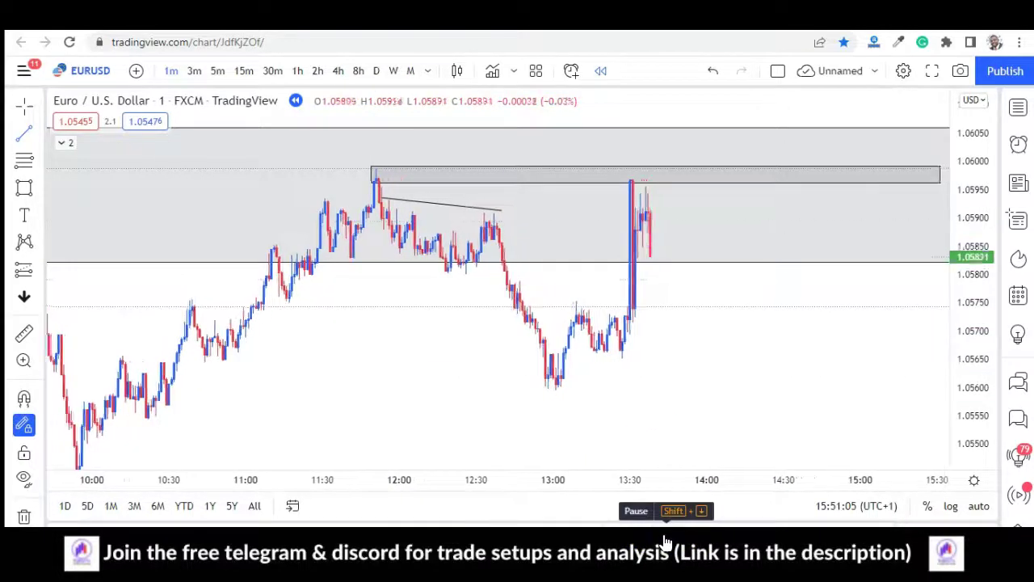
pyautogui.click(662, 539)
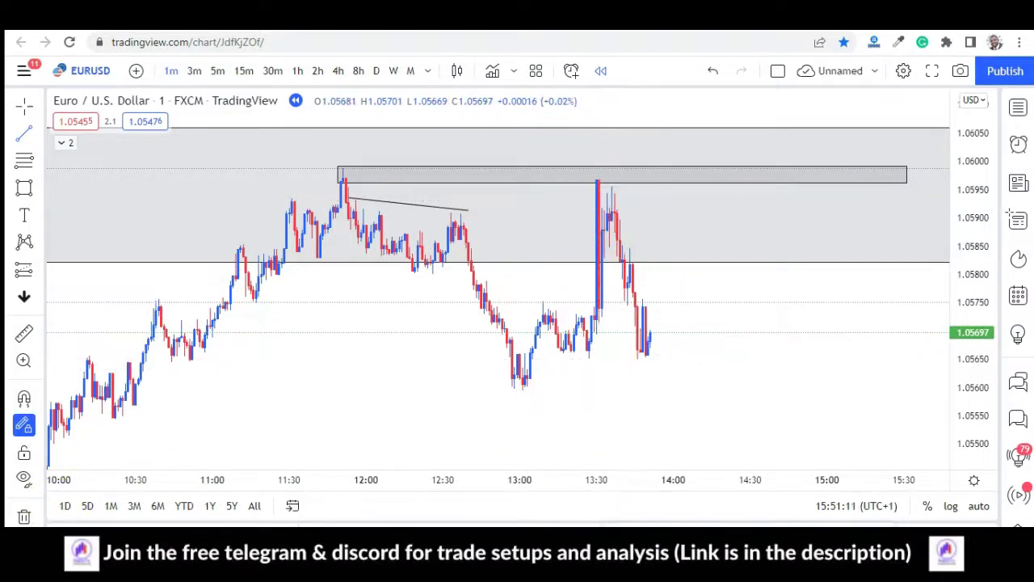
pyautogui.click(278, 537)
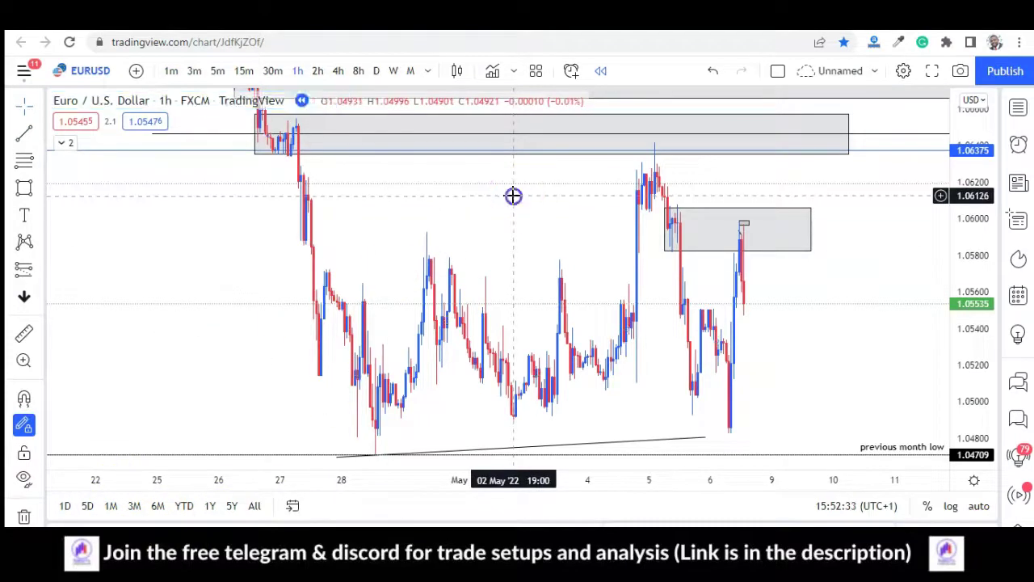
pyautogui.moveTo(845, 195); pyautogui.dragTo(865, 240)
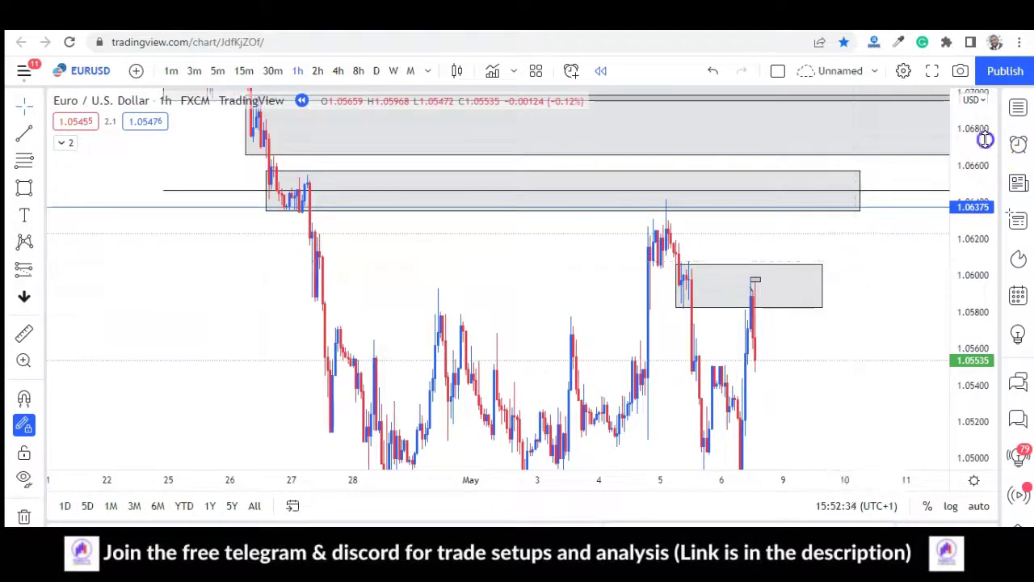
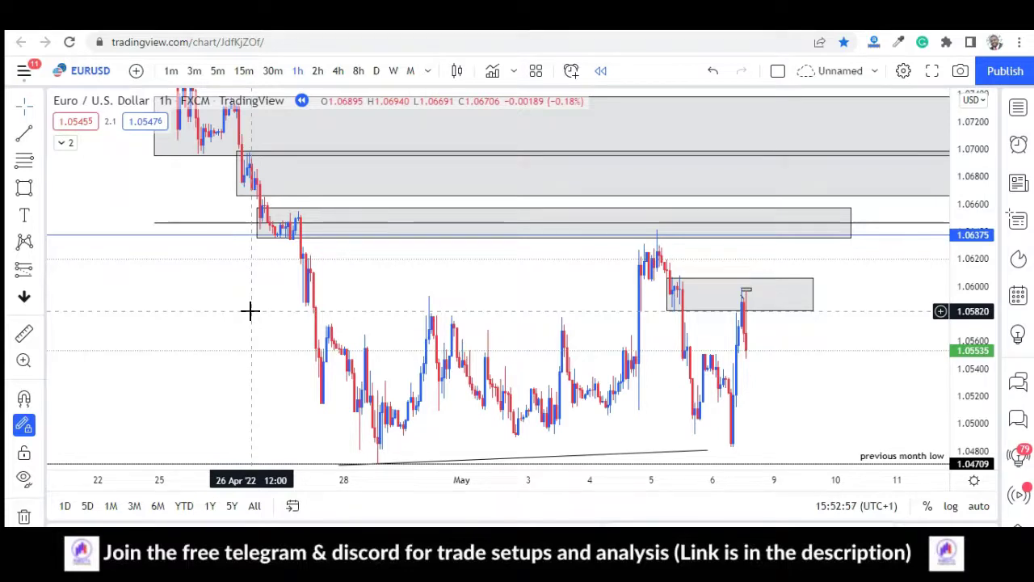
pyautogui.moveTo(361, 277); pyautogui.dragTo(356, 254)
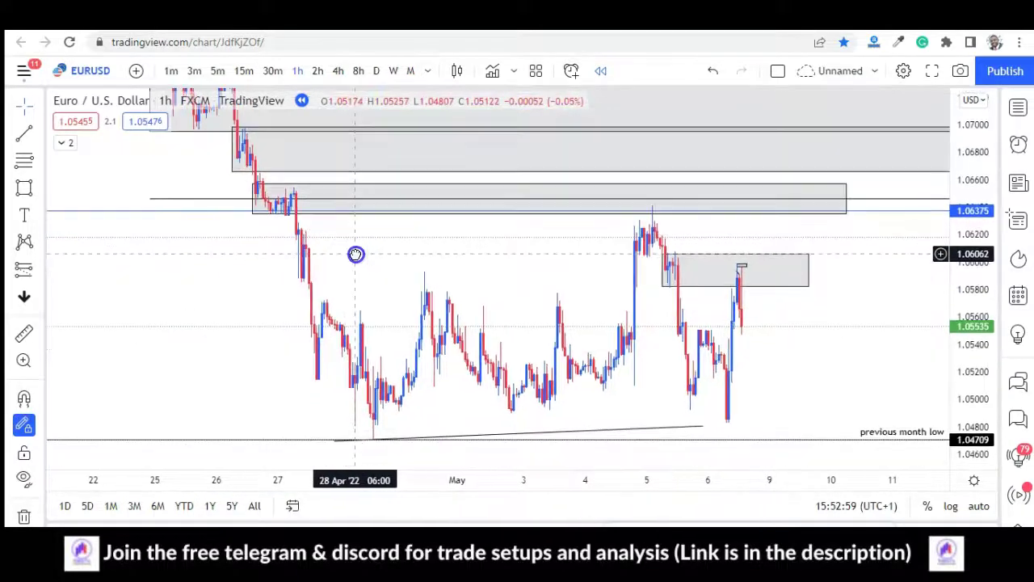
# Step: Examine the 1-hour EURUSD chart's stacked supply zones, the 5 May drop and the 6 May return into the lowest zone
pyautogui.click(540, 270)
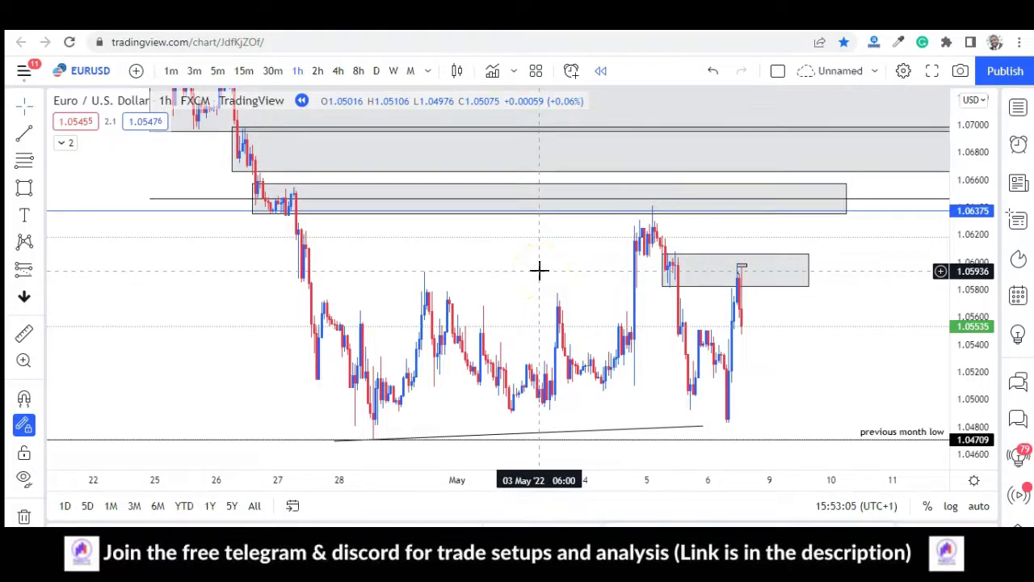
pyautogui.click(477, 282)
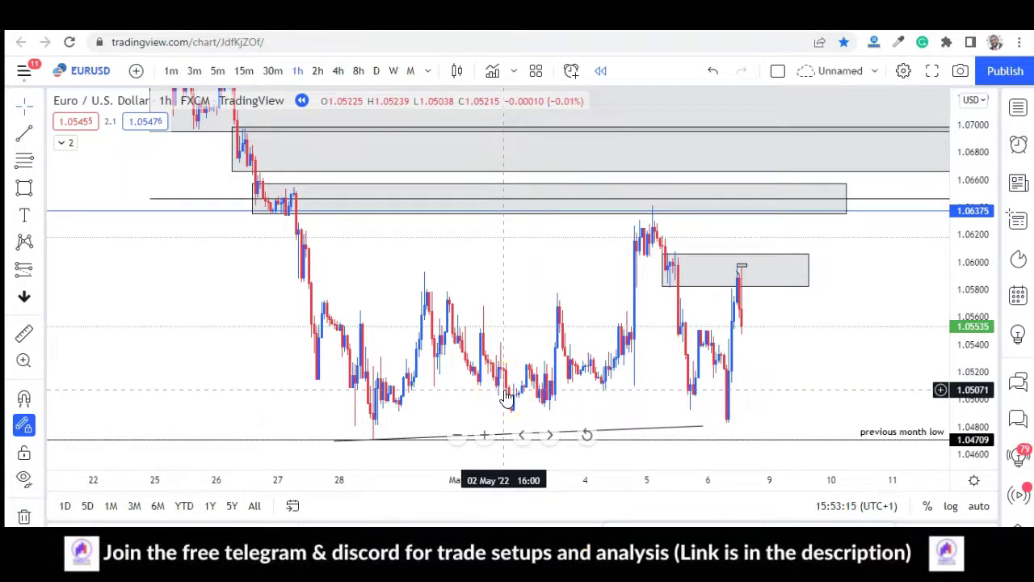
pyautogui.moveTo(499, 261); pyautogui.dragTo(305, 286)
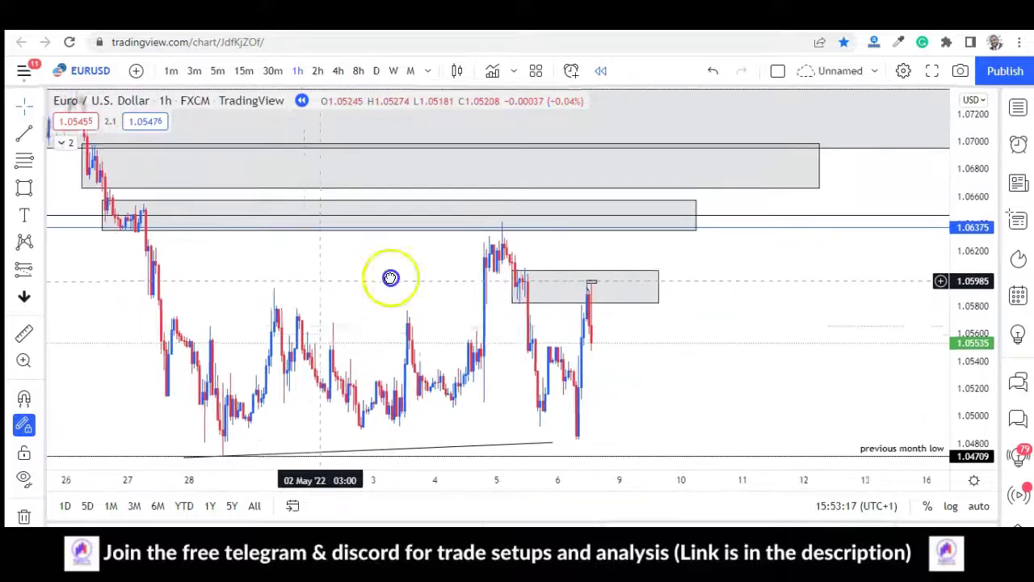
pyautogui.moveTo(390, 277); pyautogui.dragTo(443, 277)
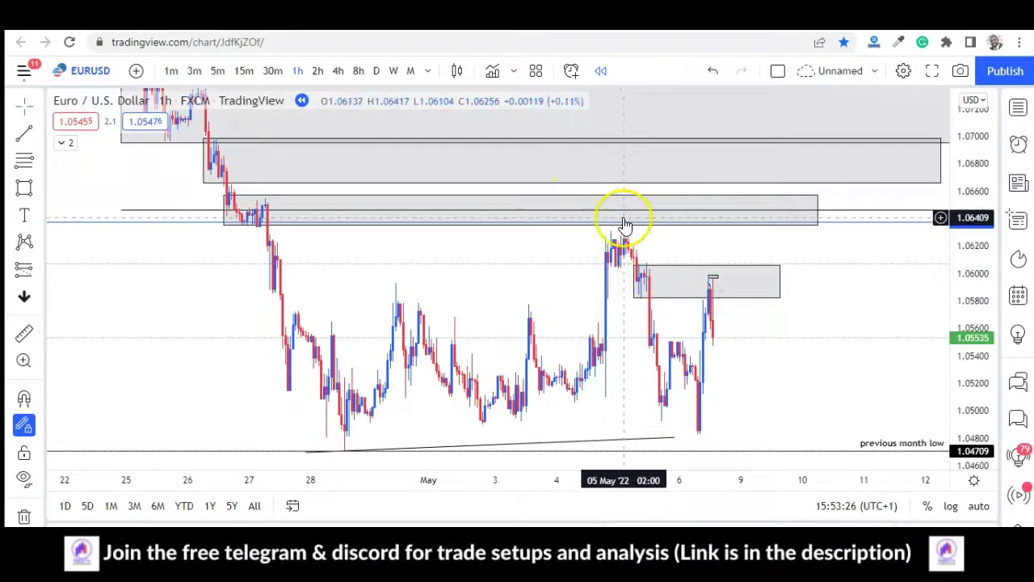
pyautogui.moveTo(624, 224); pyautogui.dragTo(630, 239)
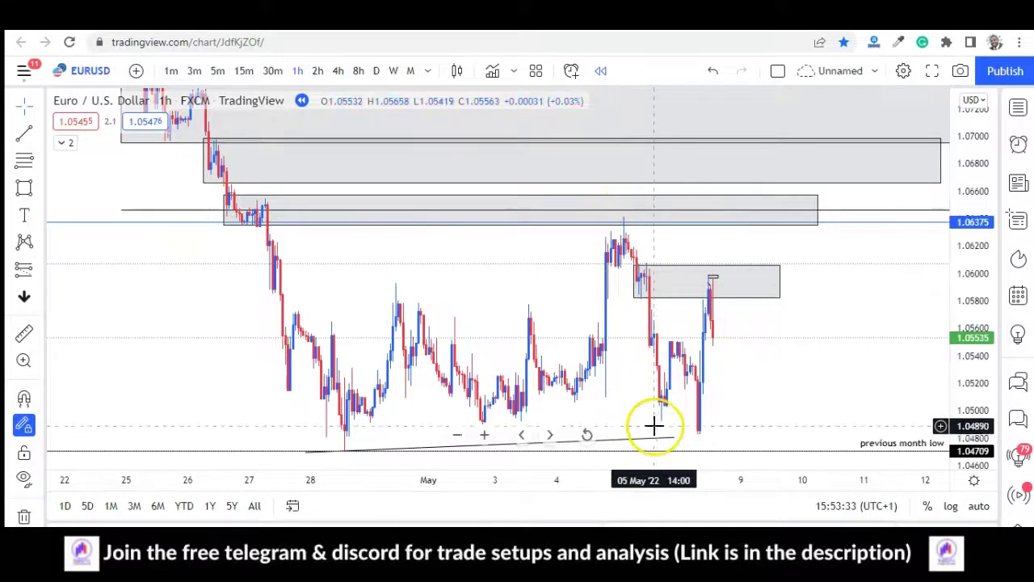
pyautogui.click(653, 277)
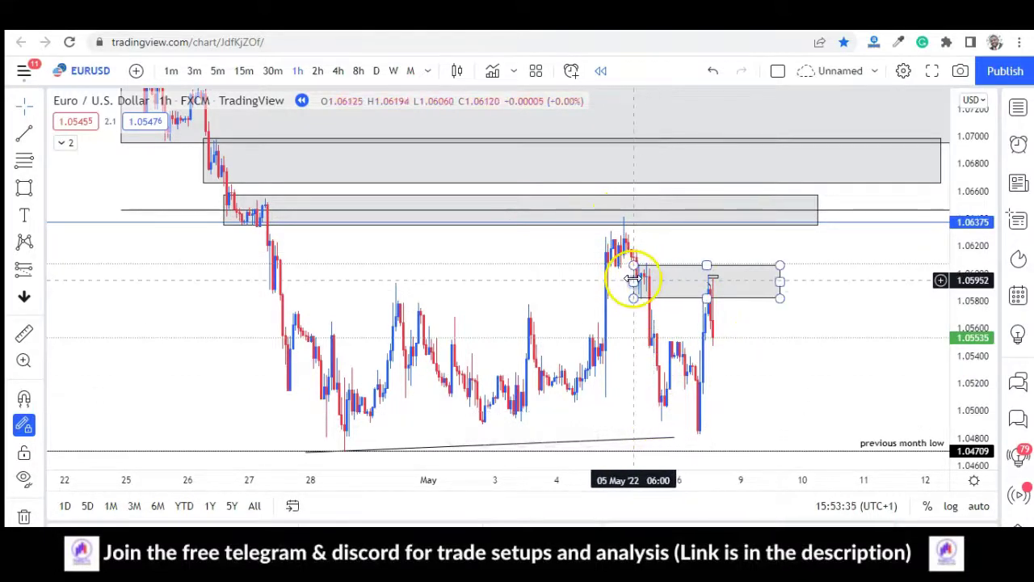
pyautogui.click(670, 438)
pyautogui.click(596, 342)
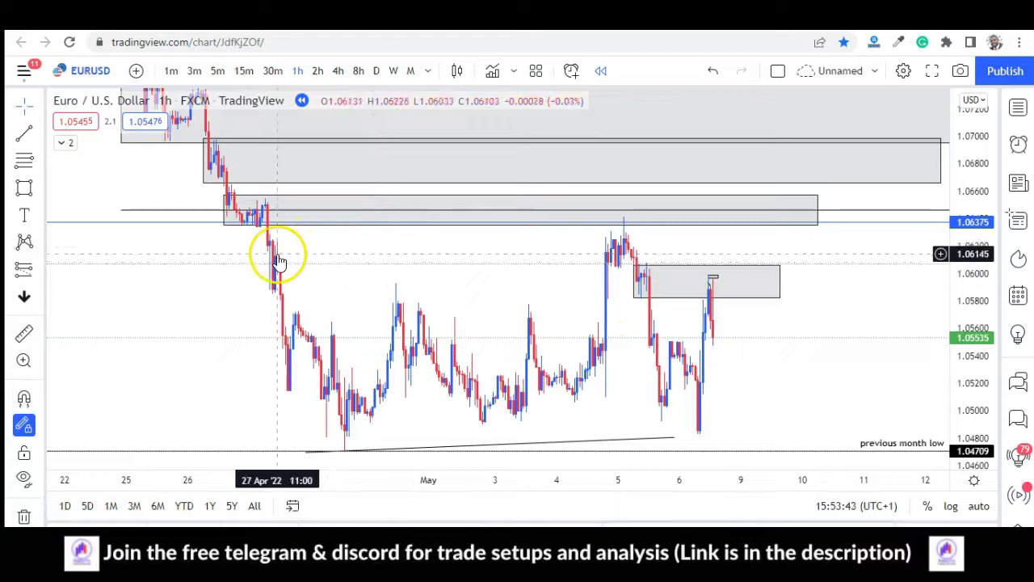
pyautogui.click(637, 283)
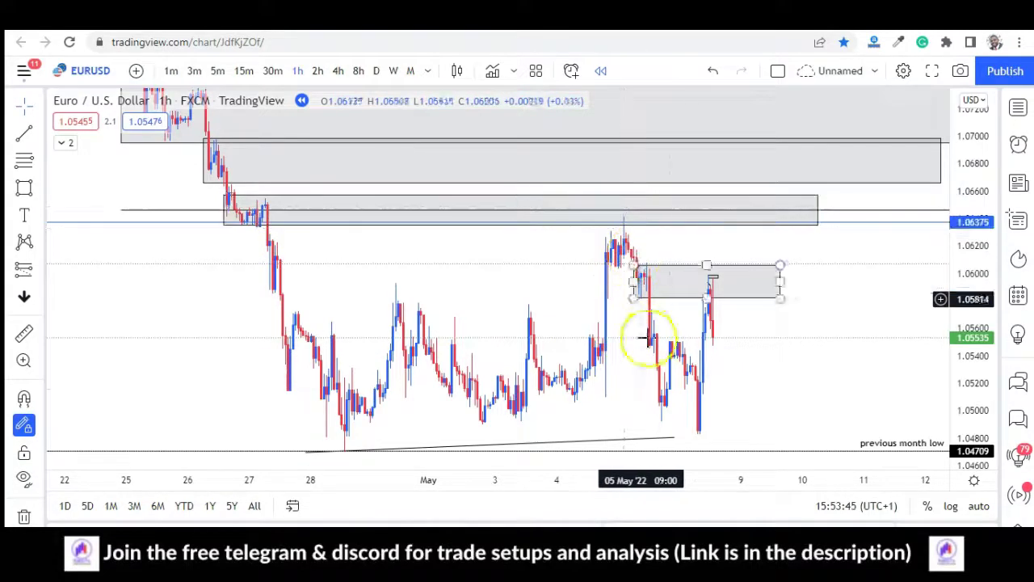
# Step: Sketch a vertical line up from the 4 May low to about 1.0563 and a near-horizontal one back to 3 May, deleting the extra segments
pyautogui.click(376, 381)
pyautogui.click(22, 134)
pyautogui.moveTo(571, 404)
pyautogui.mouseDown()
pyautogui.moveTo(695, 402)
pyautogui.moveTo(551, 324)
pyautogui.moveTo(566, 319)
pyautogui.moveTo(674, 388)
pyautogui.moveTo(516, 323)
pyautogui.mouseUp()
pyautogui.click(571, 406)
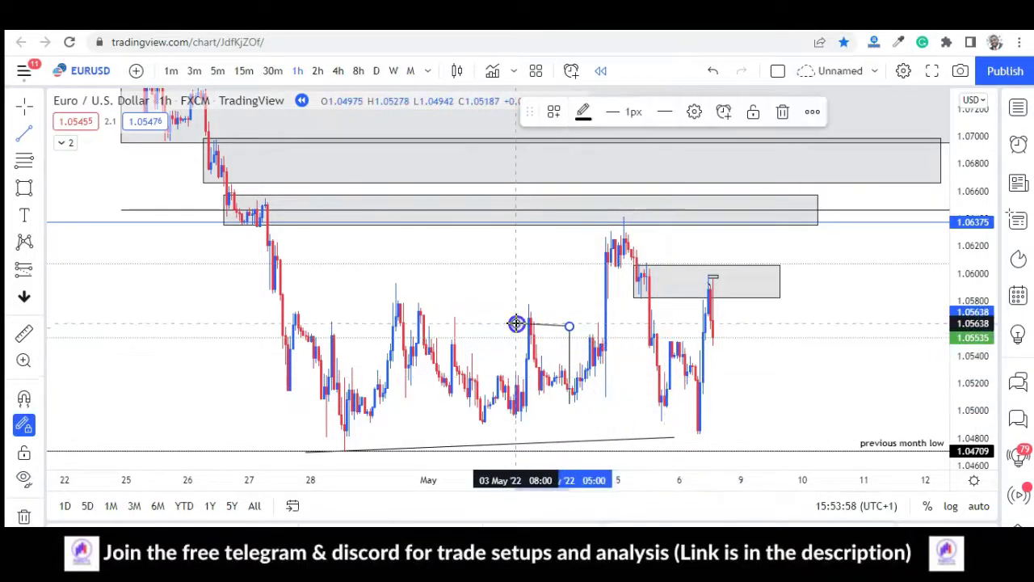
pyautogui.click(530, 297)
pyautogui.doubleClick(402, 283)
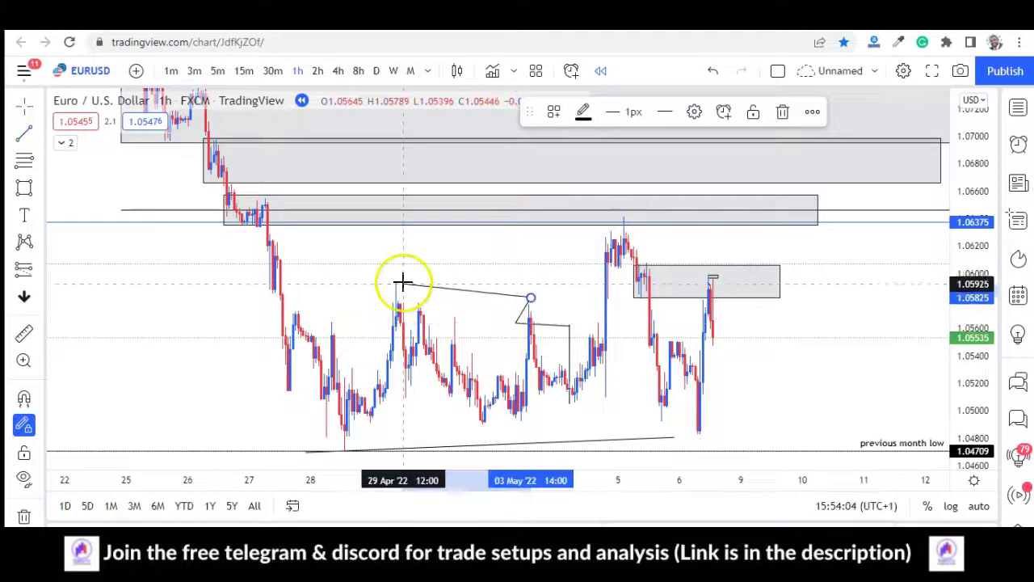
pyautogui.click(781, 113)
pyautogui.click(526, 305)
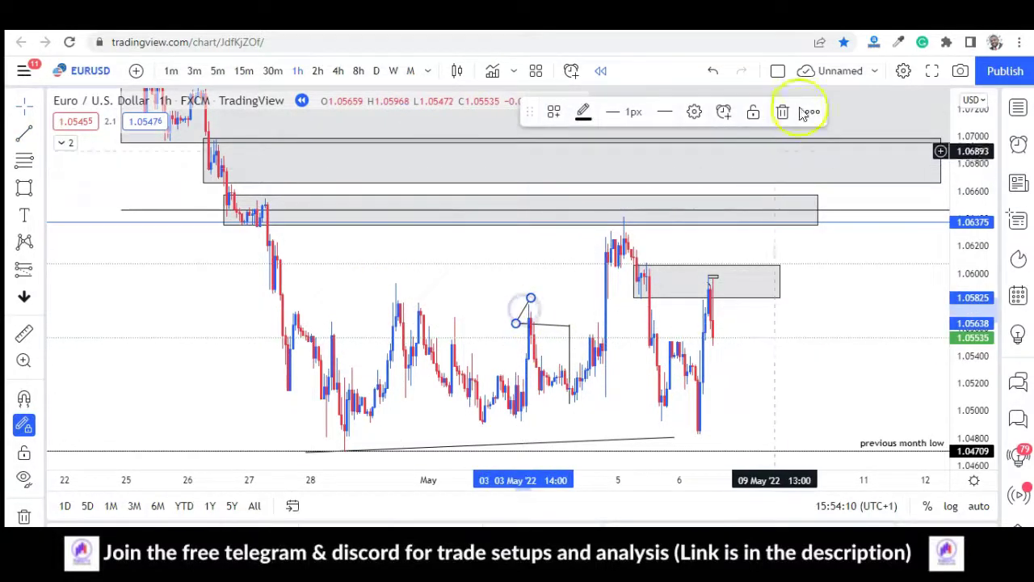
pyautogui.click(782, 113)
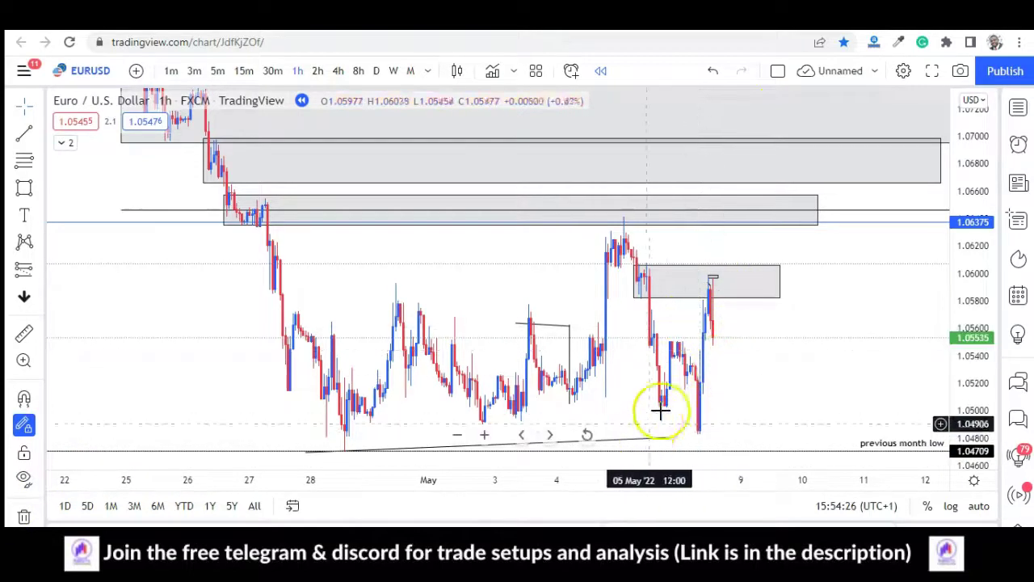
# Step: Shorten the supply zone between 1.0582 and 1.0606 slightly, pulling its end back to earlier on 9 May
pyautogui.click(638, 283)
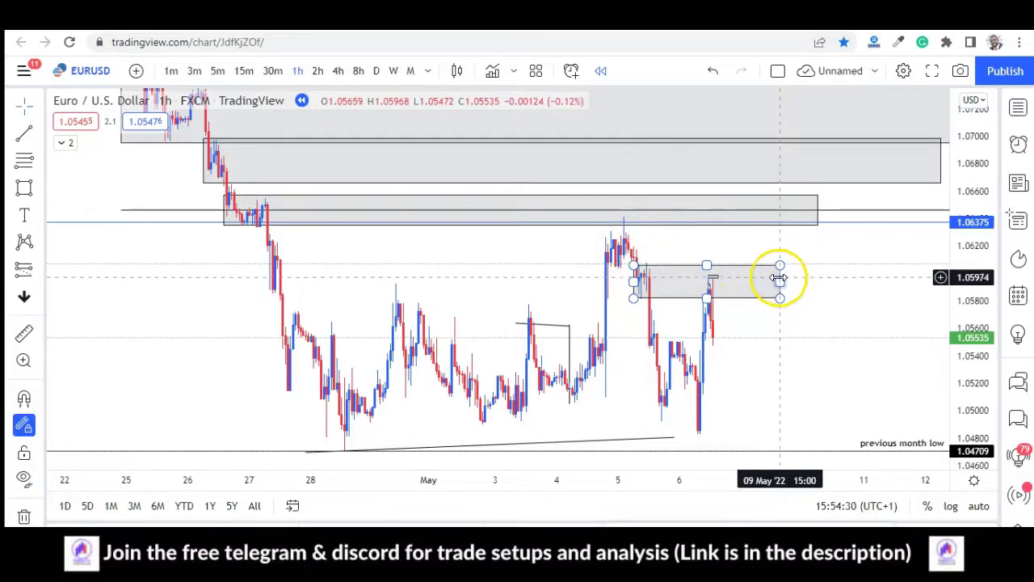
pyautogui.moveTo(780, 279); pyautogui.dragTo(765, 284)
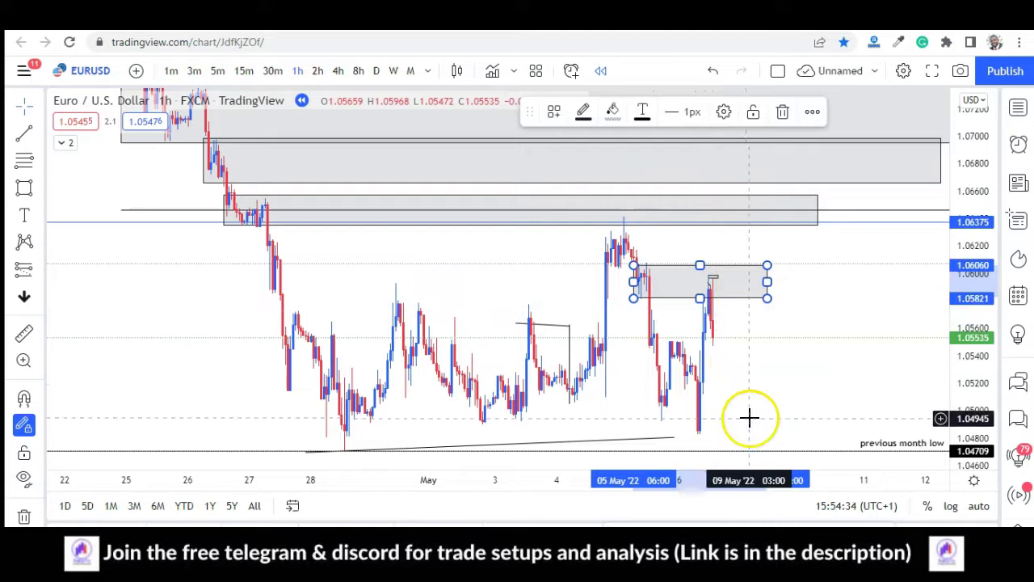
pyautogui.click(555, 296)
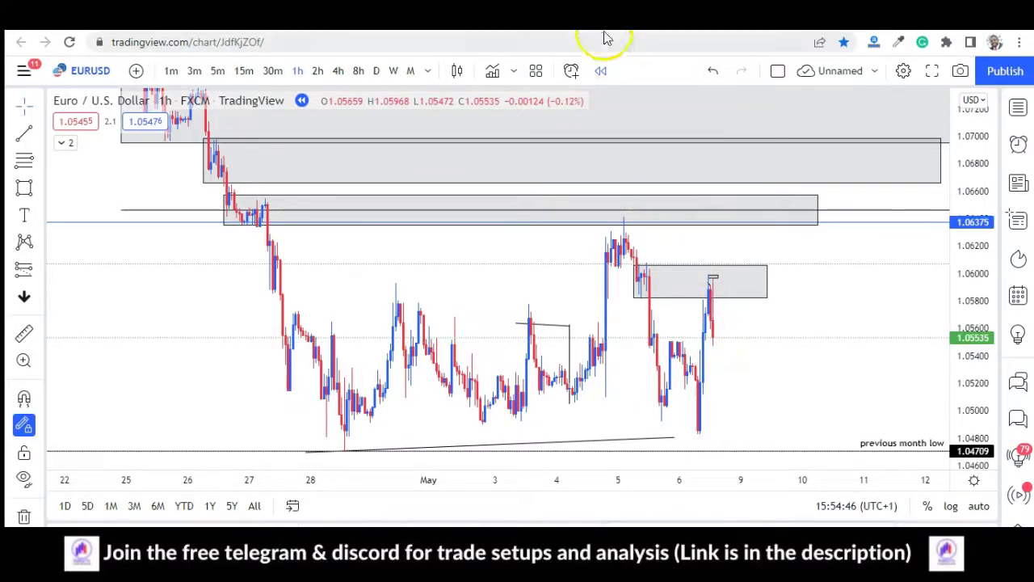
# Step: Switch to Forex Factory to check the 6 May high-impact news calendar, and return to the EURUSD chart
pyautogui.hotkey('ctrl', 'Tab')
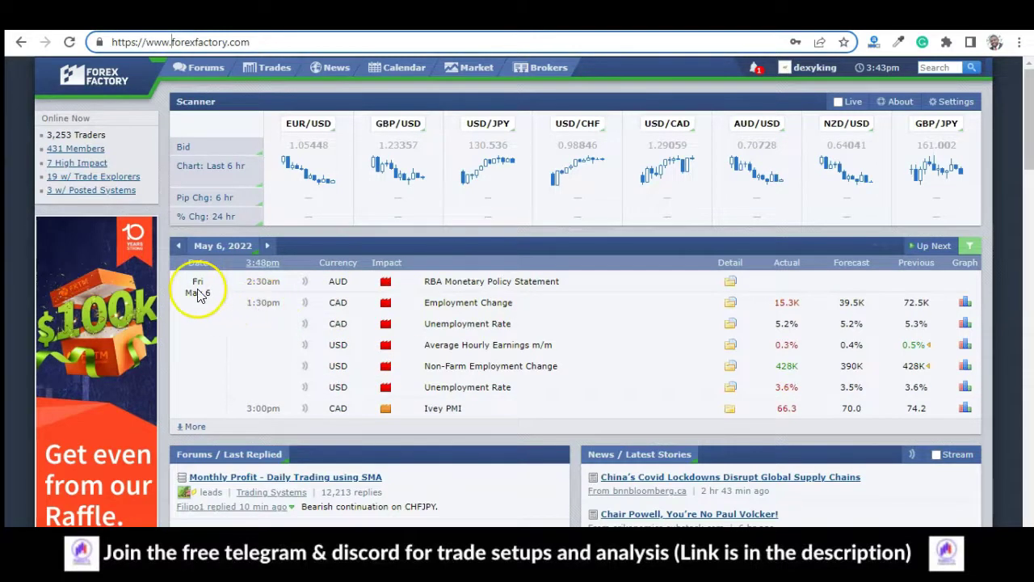
pyautogui.hotkey('ctrl', 'shift', 'Tab')
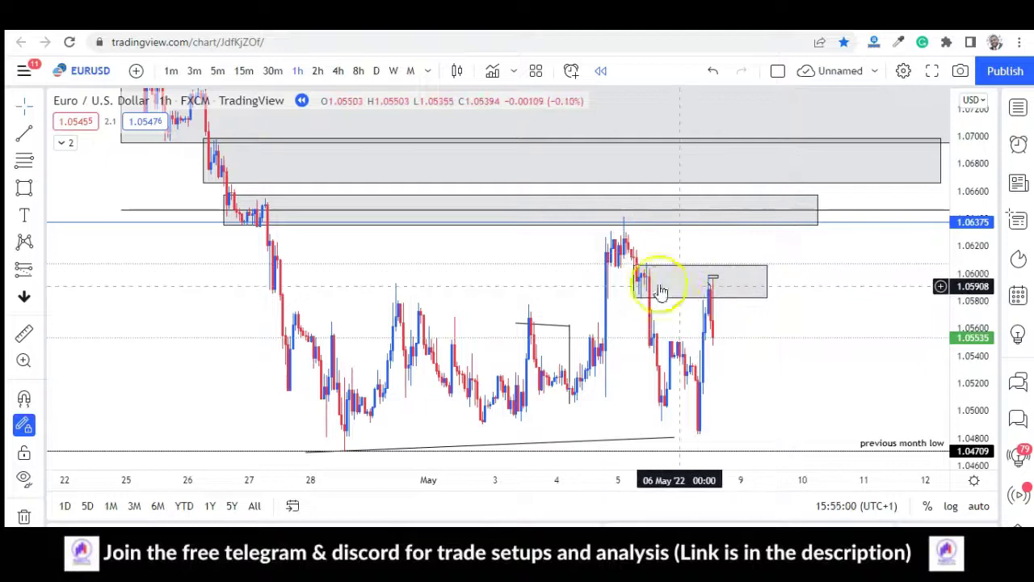
# Step: Draw a trend line from about 1.0574 on 5 May to 1.0543 on 6 May at 09:00, deleting the stray second line
pyautogui.click(20, 135)
pyautogui.moveTo(650, 309); pyautogui.dragTo(703, 352)
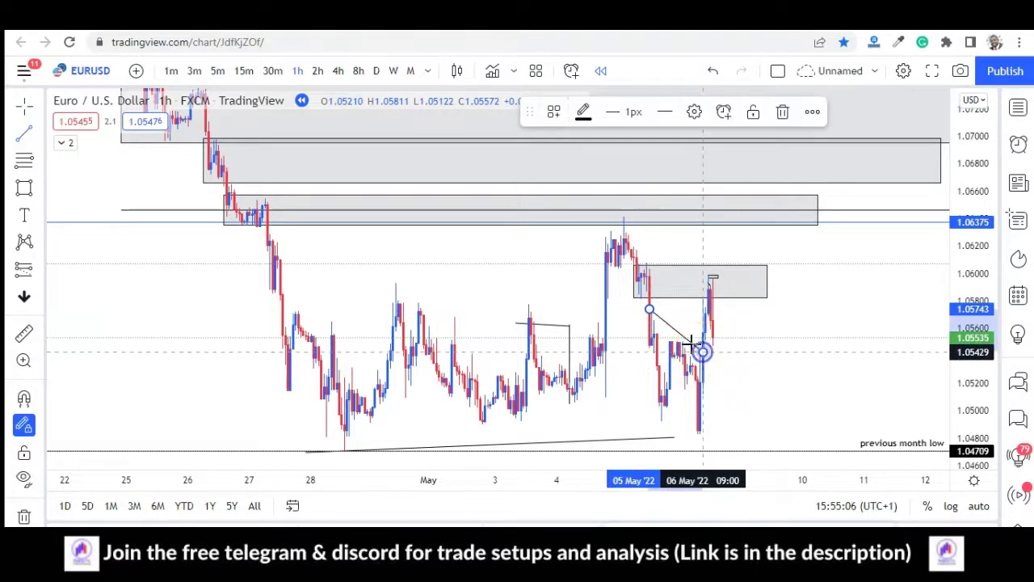
pyautogui.click(552, 283)
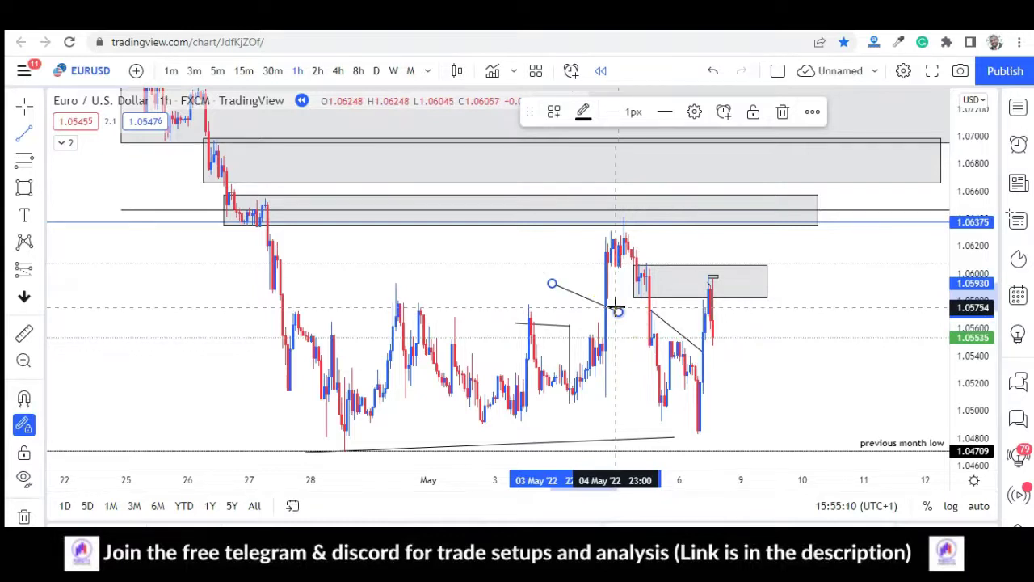
pyautogui.click(618, 310)
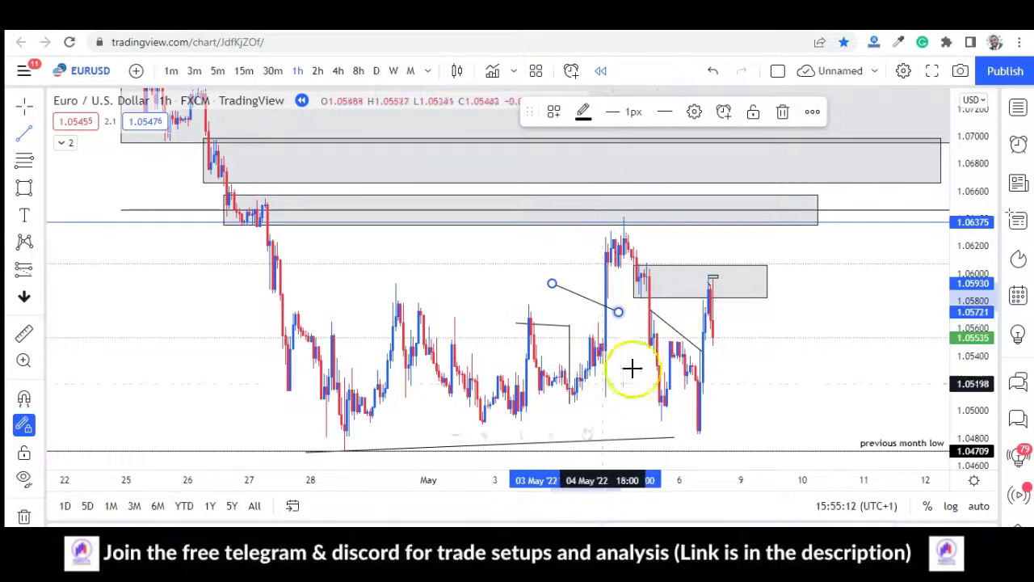
pyautogui.click(784, 112)
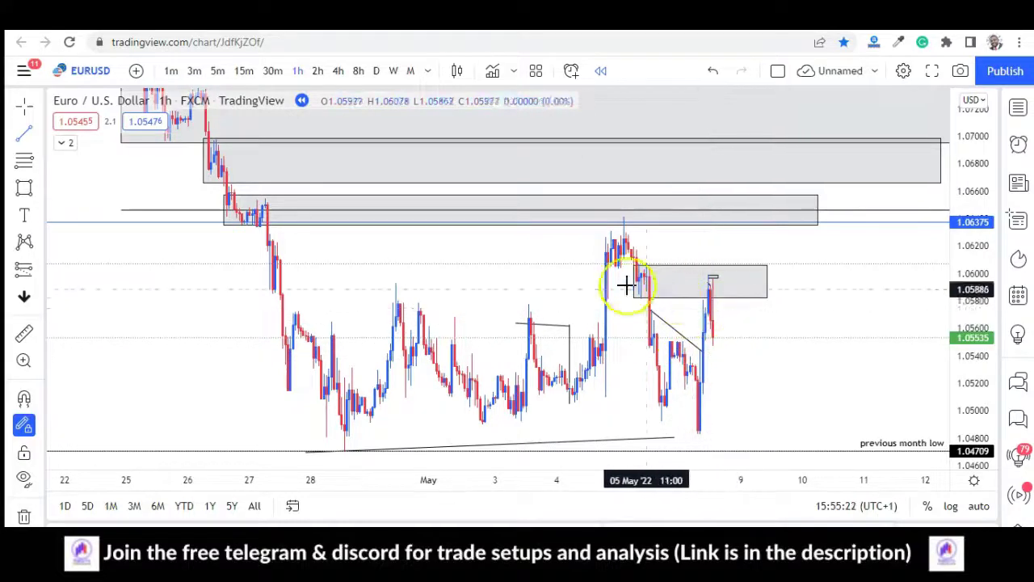
pyautogui.click(712, 280)
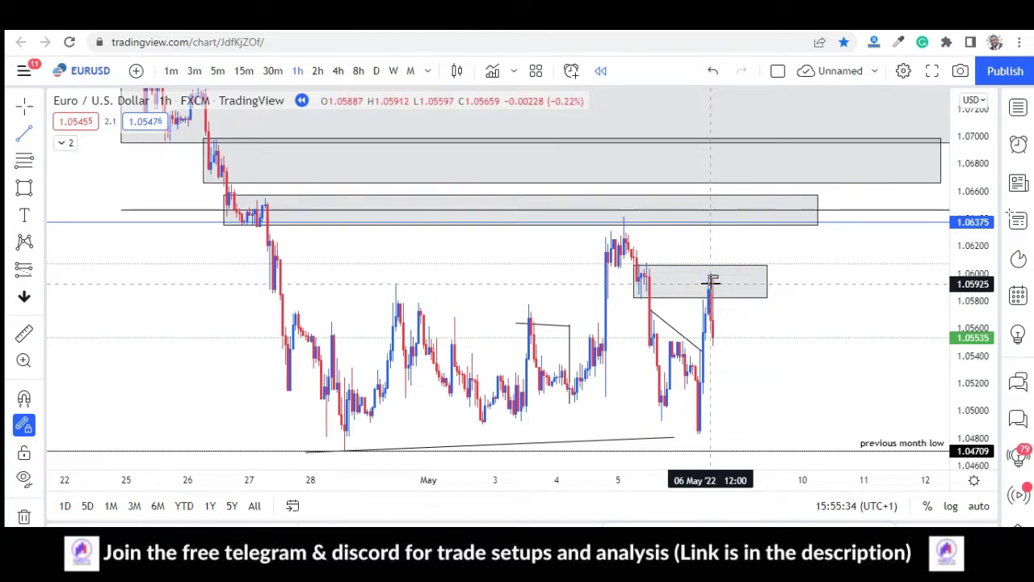
pyautogui.click(711, 290)
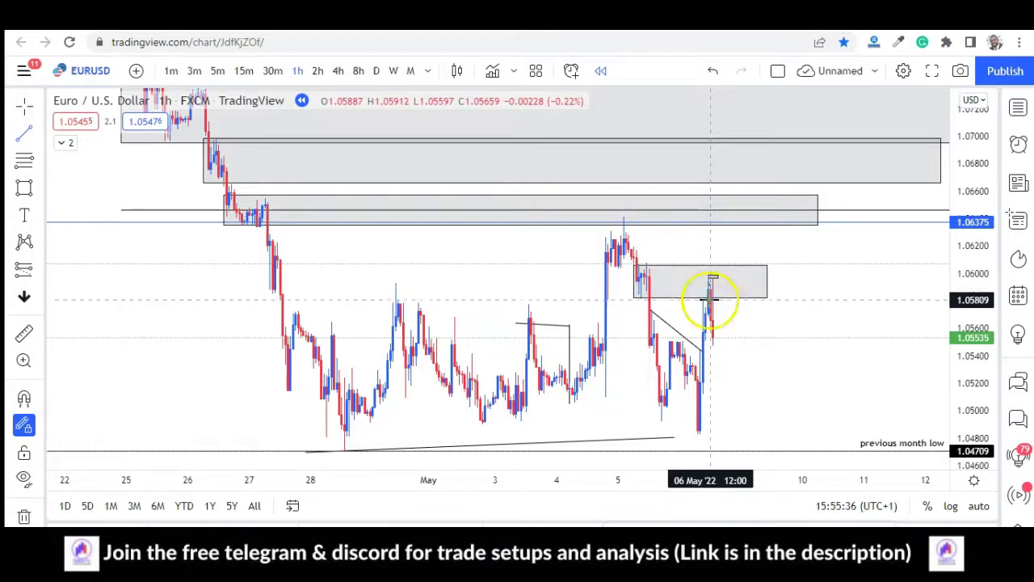
pyautogui.click(780, 300)
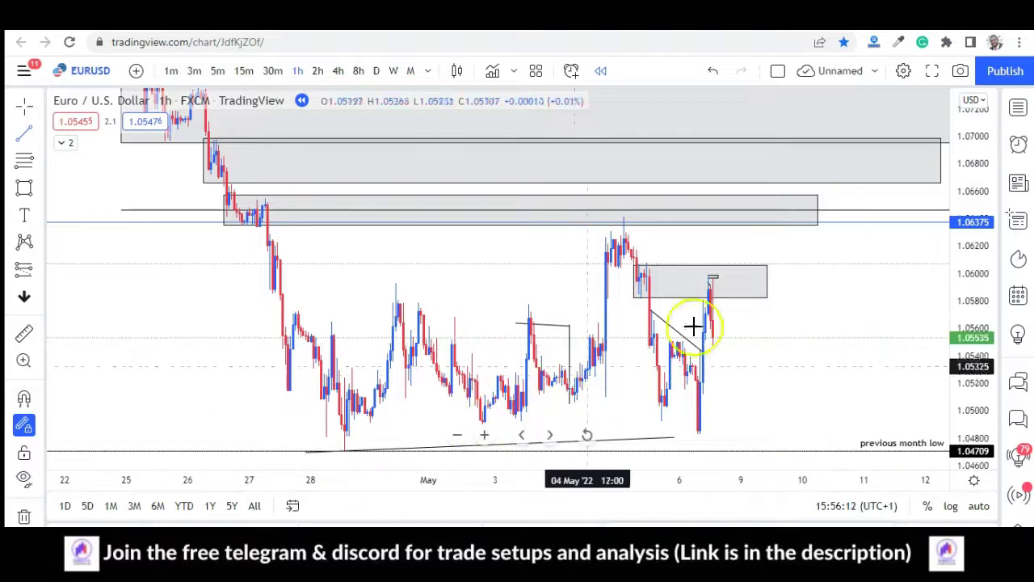
pyautogui.click(793, 366)
pyautogui.click(842, 317)
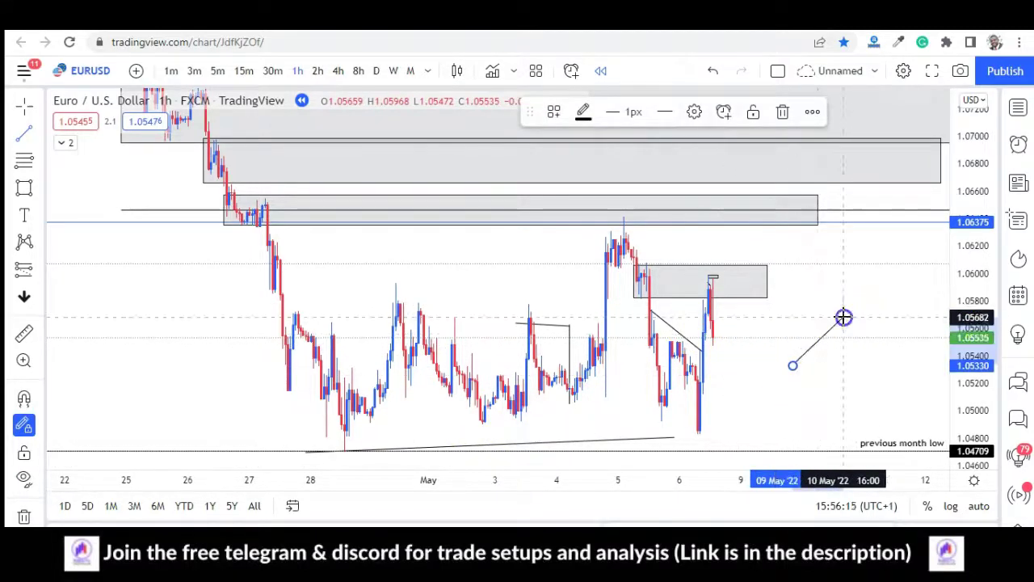
pyautogui.click(783, 111)
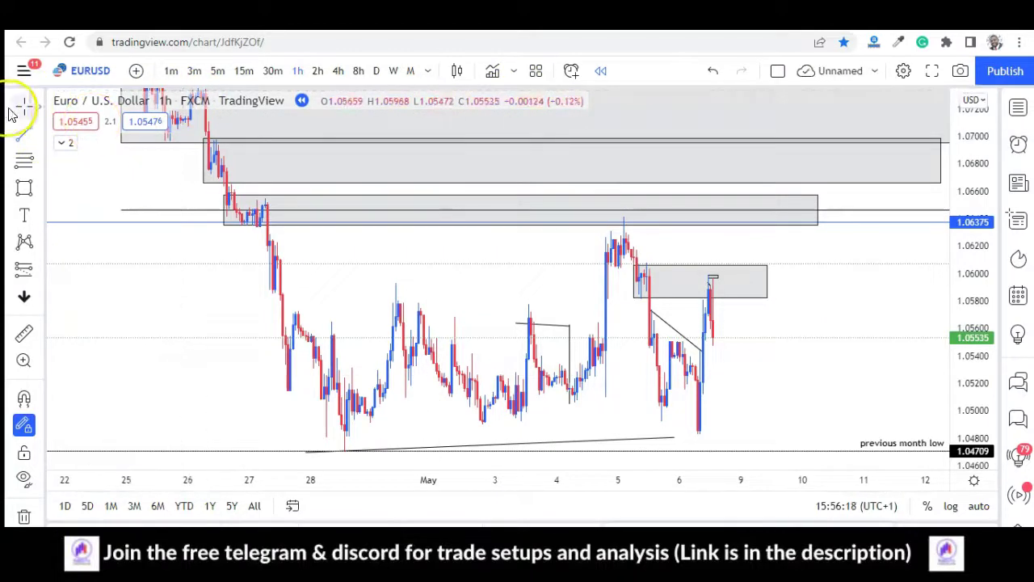
# Step: Switch the chart to the 1-minute timeframe and review the narrow supply zone, the falling highs and the 13:30 spike into the zone
pyautogui.click(171, 70)
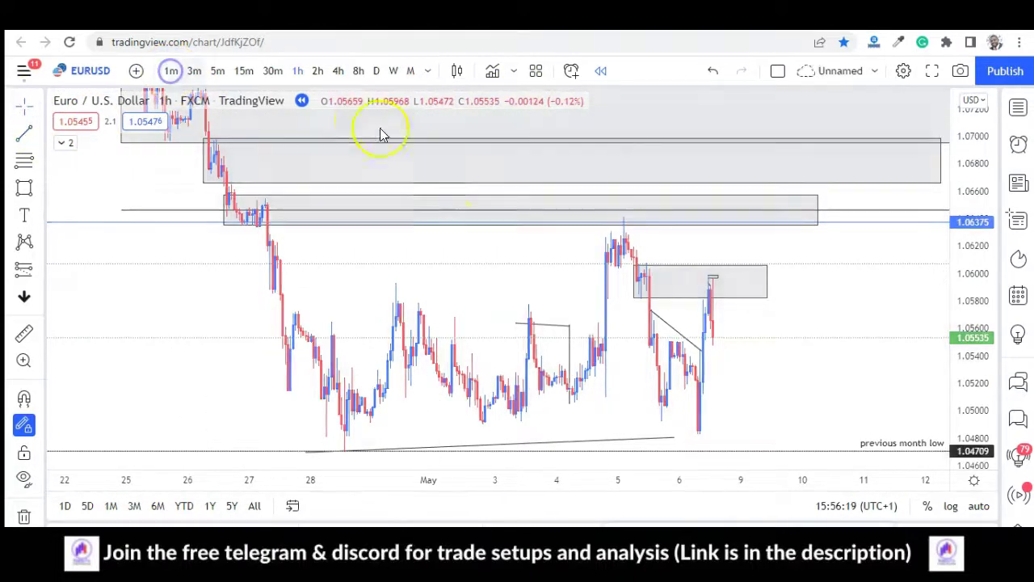
pyautogui.moveTo(974, 330); pyautogui.dragTo(974, 290)
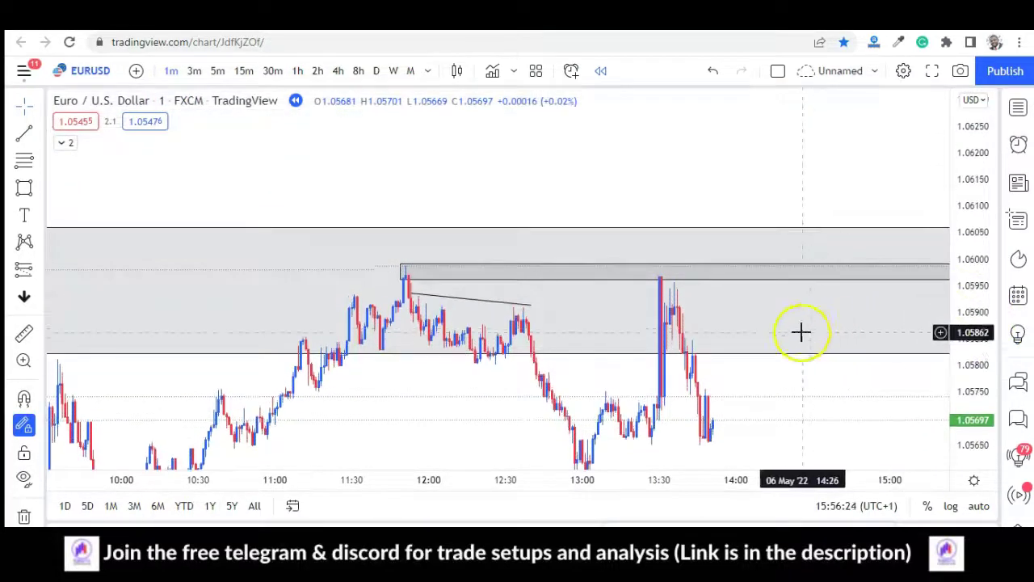
pyautogui.moveTo(518, 357); pyautogui.dragTo(570, 268)
pyautogui.moveTo(573, 328); pyautogui.dragTo(569, 288)
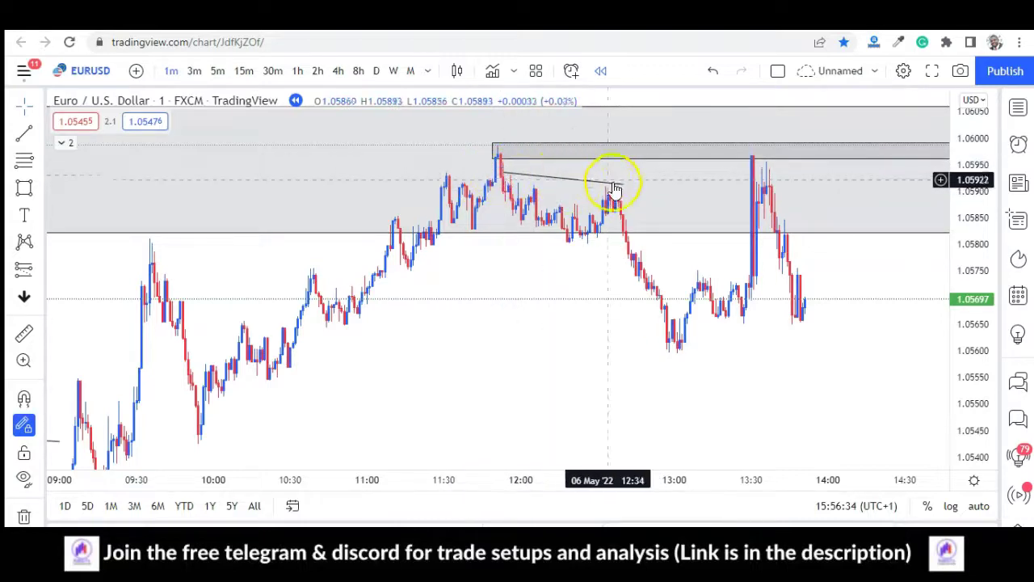
pyautogui.click(502, 165)
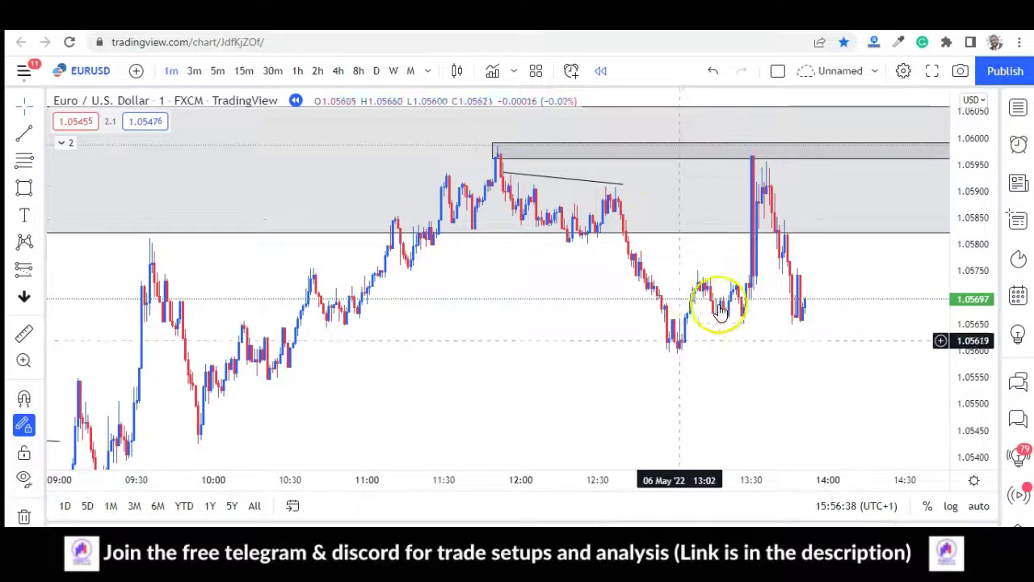
pyautogui.click(480, 153)
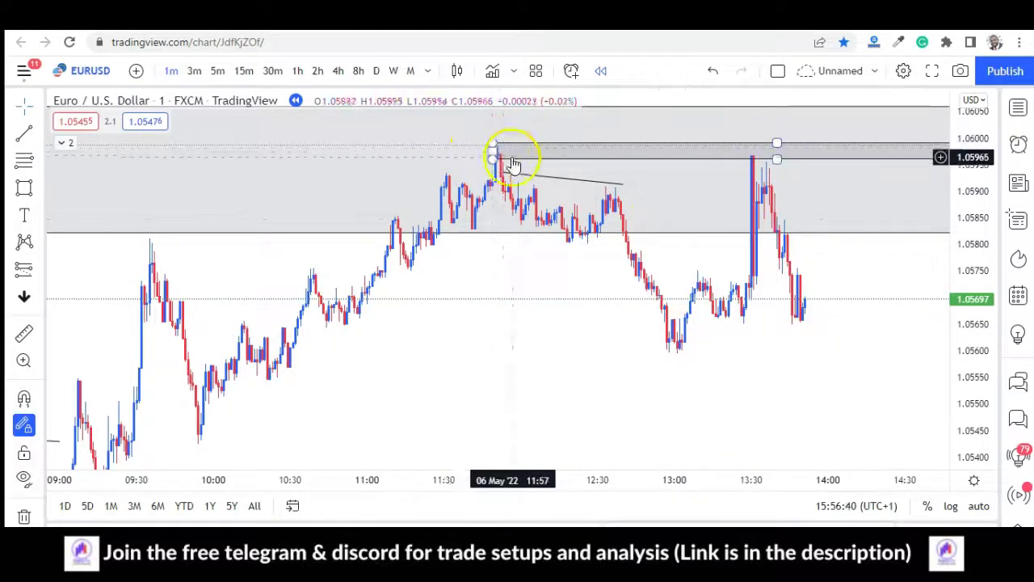
pyautogui.click(792, 185)
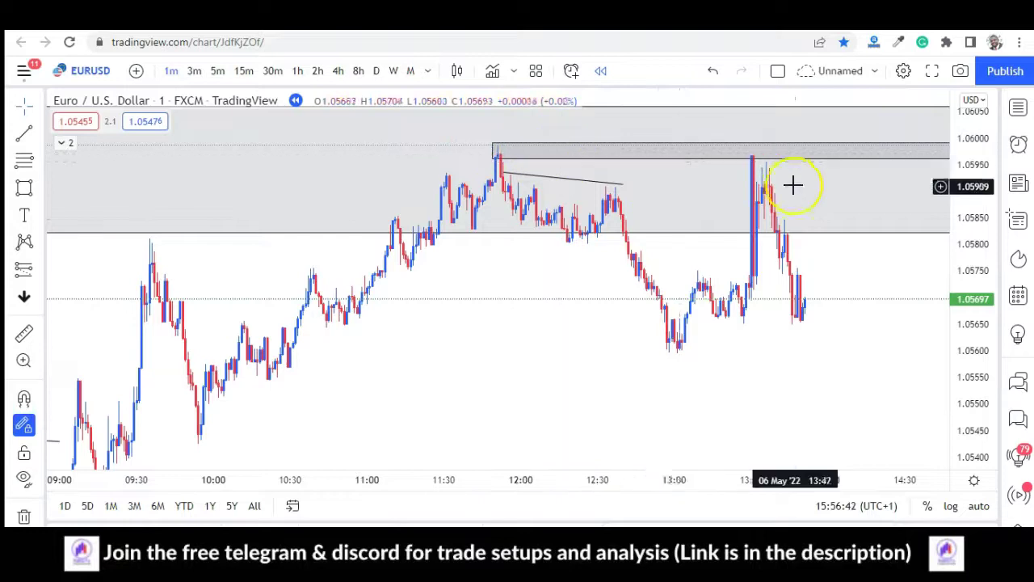
# Step: Exit chart replay mode on the 1-minute EURUSD chart
pyautogui.moveTo(515, 320); pyautogui.dragTo(492, 319)
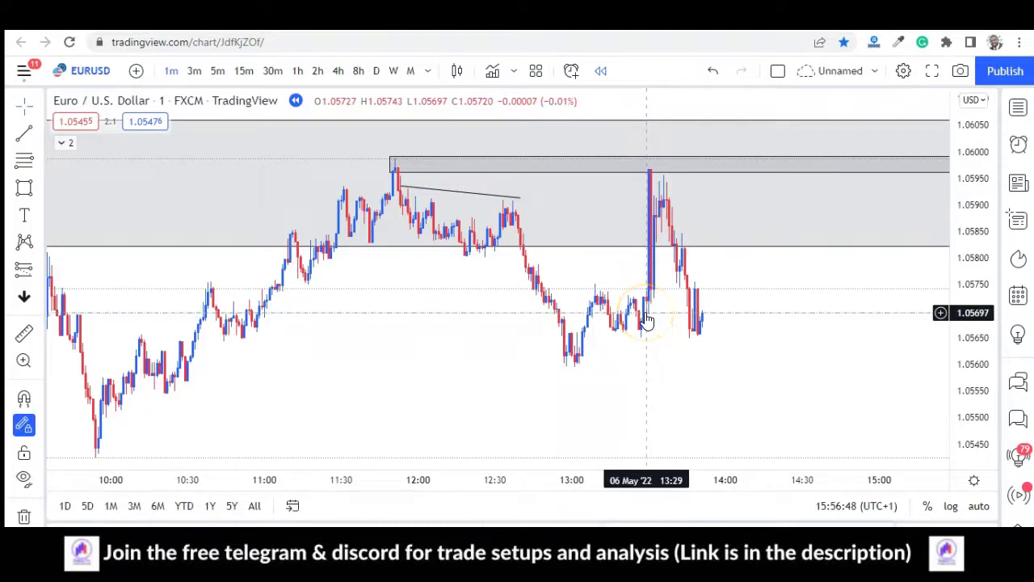
pyautogui.click(601, 72)
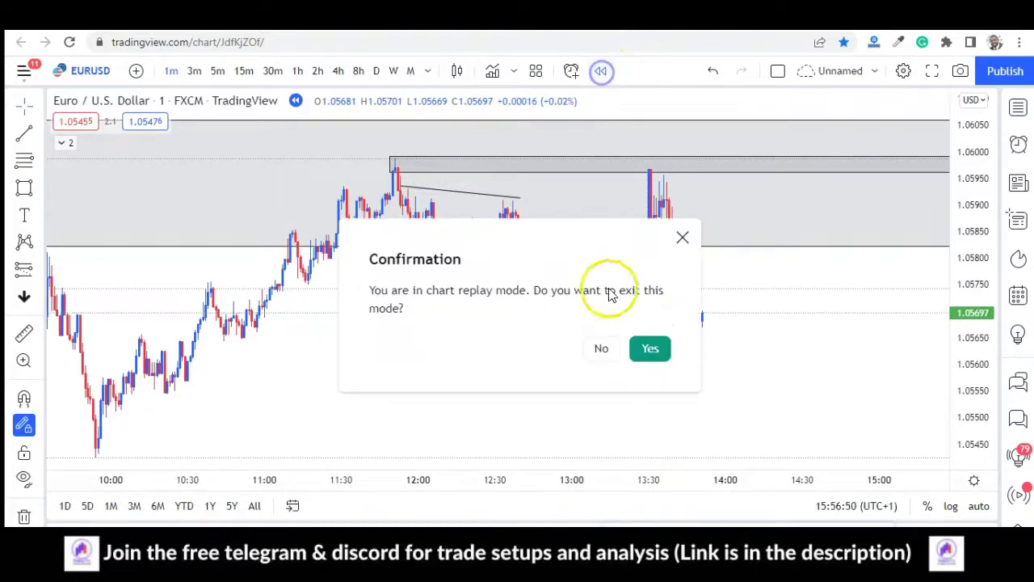
pyautogui.click(651, 348)
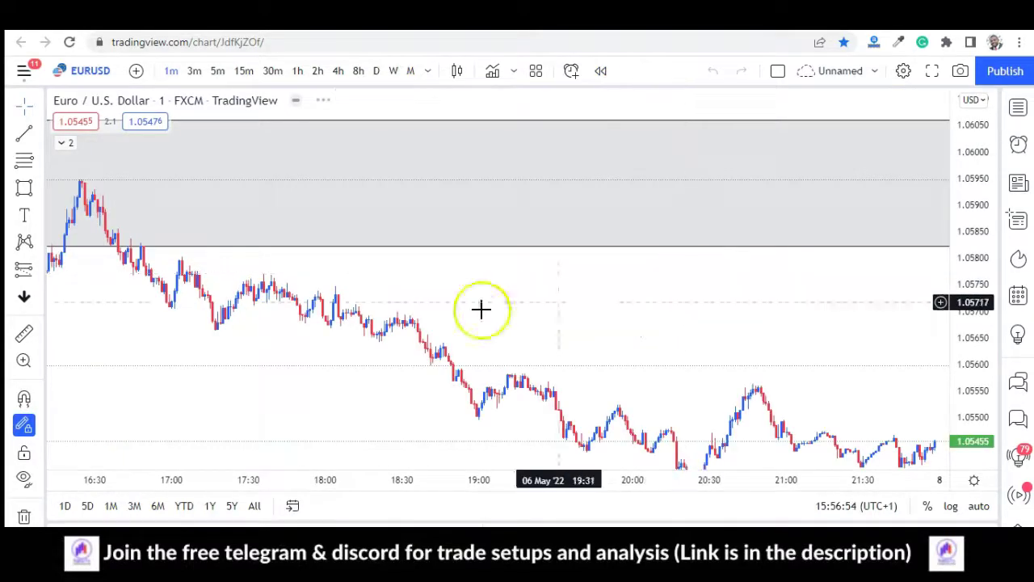
# Step: Start chart replay on the 1-minute EURUSD chart just before the 13:30 spike on 6 May, with the narrow supply zone in view
pyautogui.moveTo(138, 277); pyautogui.dragTo(1015, 306)
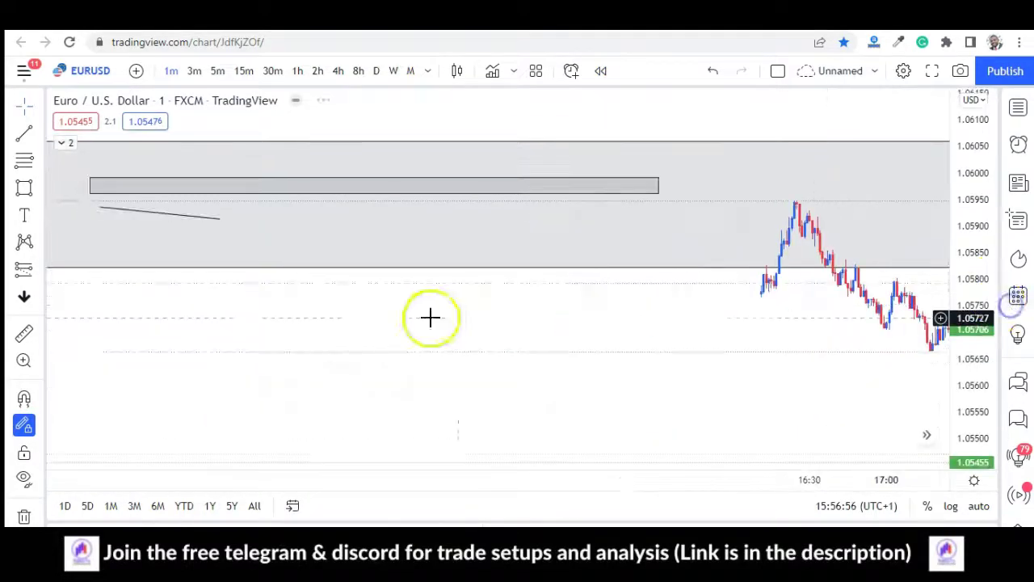
pyautogui.moveTo(304, 299); pyautogui.dragTo(670, 247)
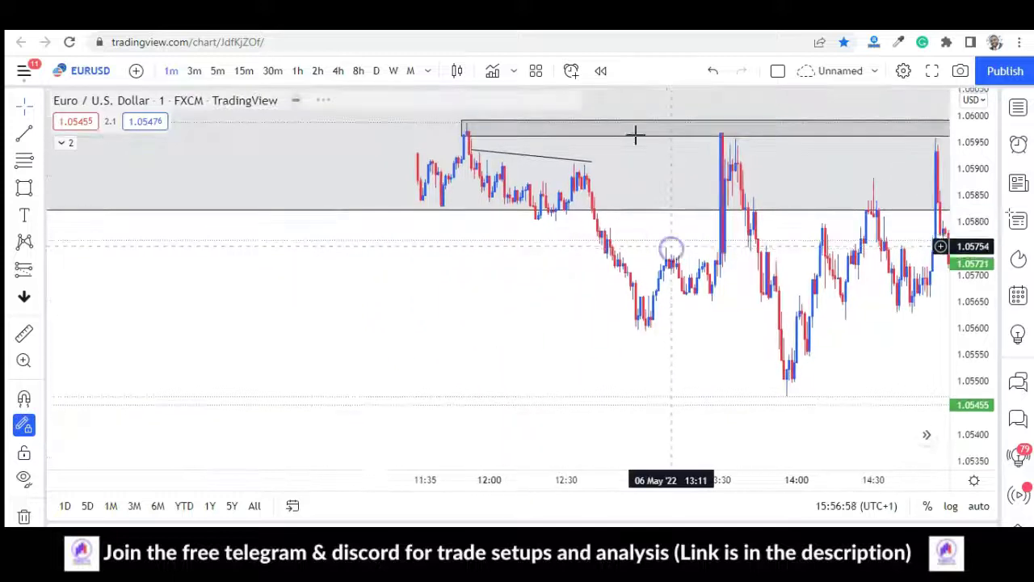
pyautogui.click(717, 271)
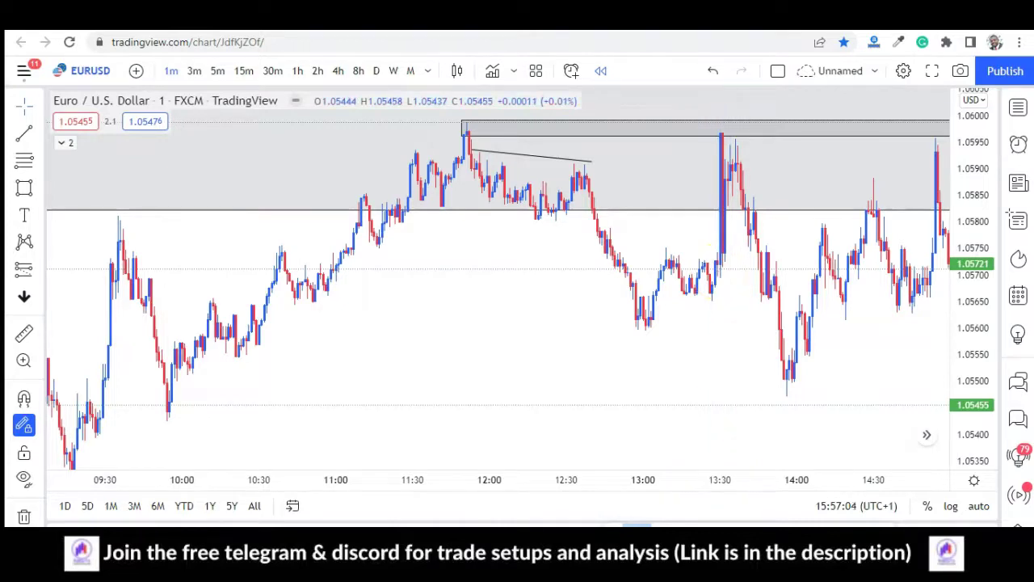
pyautogui.click(719, 443)
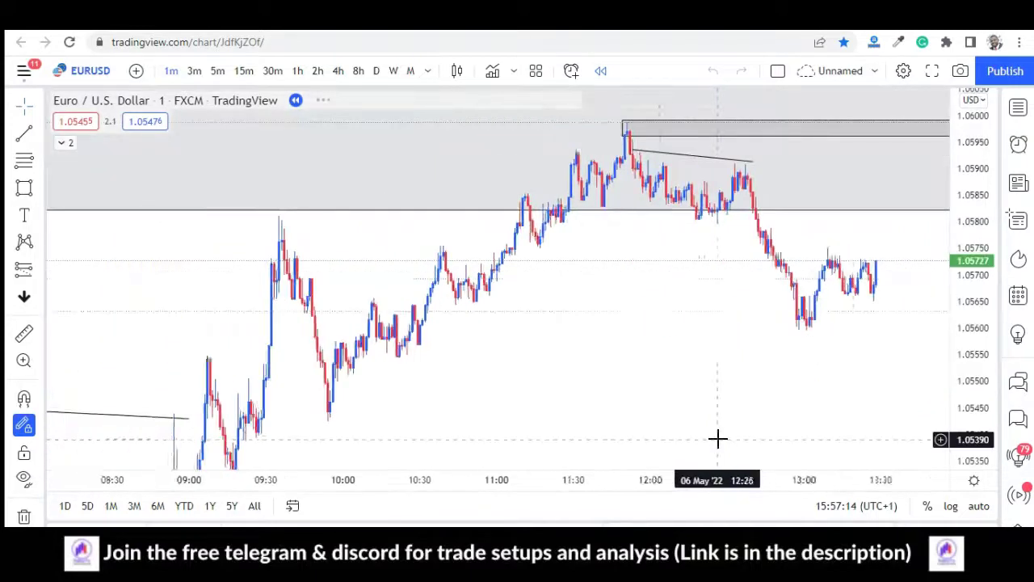
pyautogui.moveTo(713, 338); pyautogui.dragTo(230, 322)
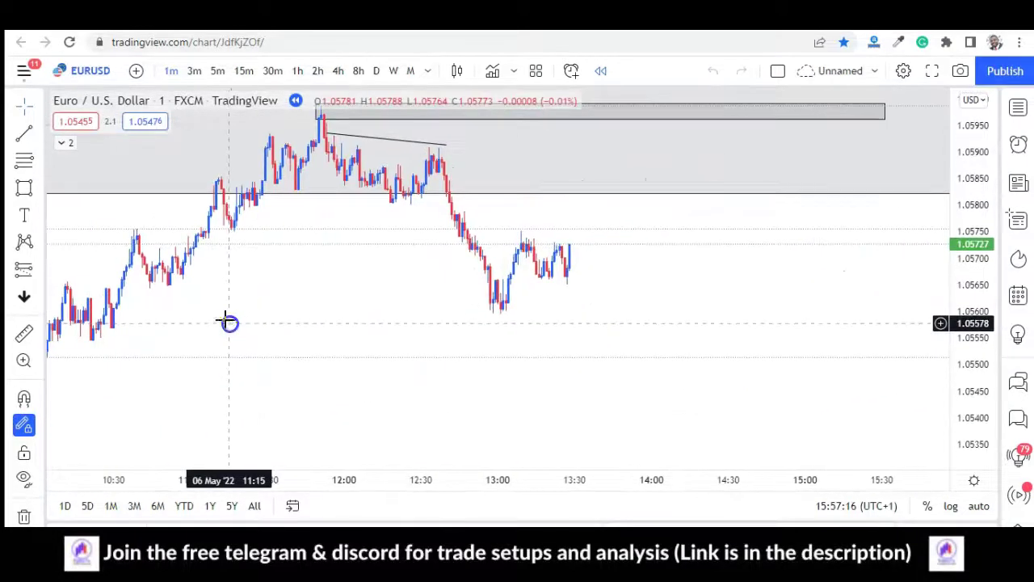
pyautogui.moveTo(363, 308); pyautogui.dragTo(369, 318)
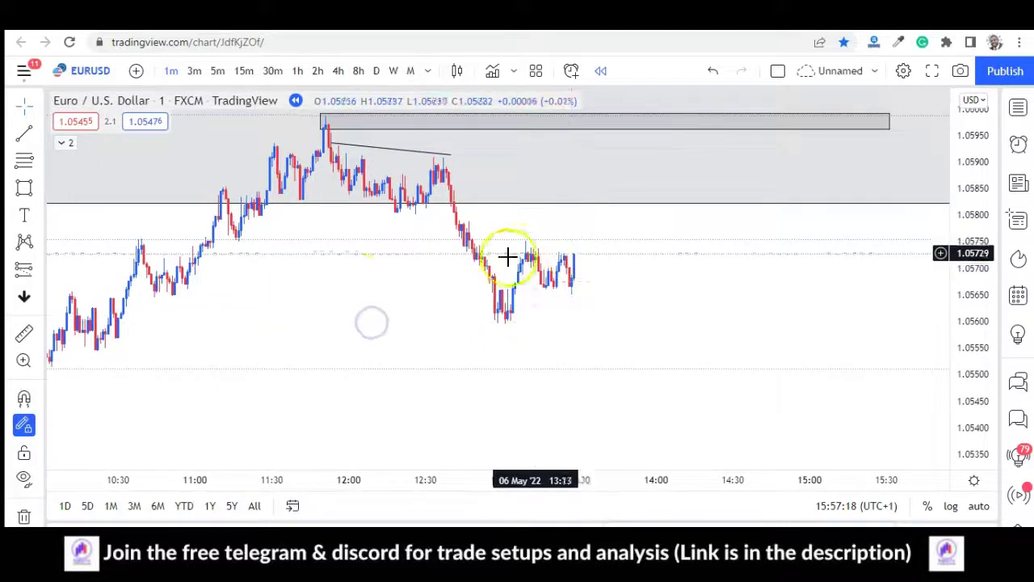
pyautogui.moveTo(354, 280); pyautogui.dragTo(384, 336)
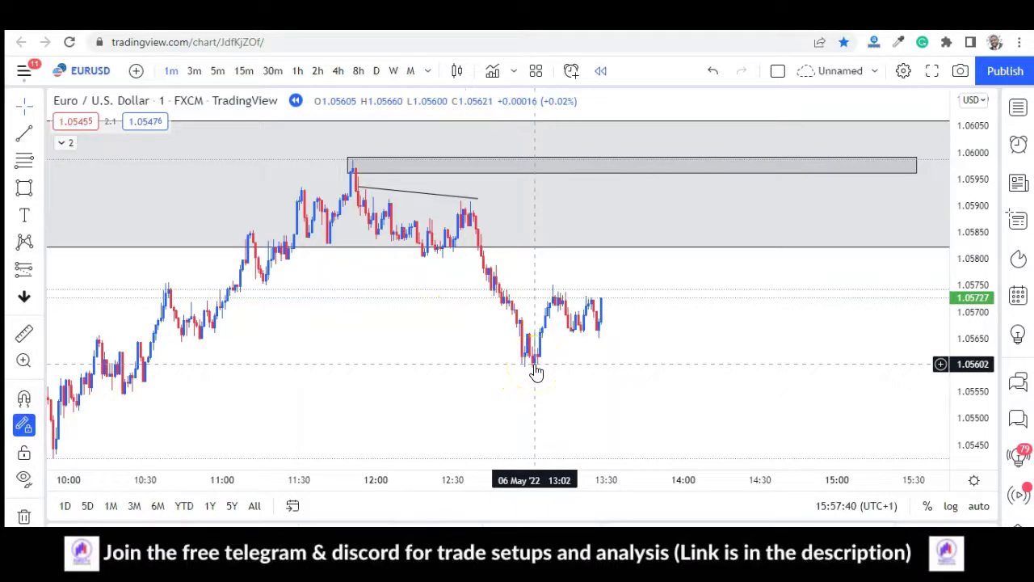
# Step: Place a short position on the narrow supply zone with entry at 1.05959, stop at 1.05994 and target at about 1.0560
pyautogui.click(42, 273)
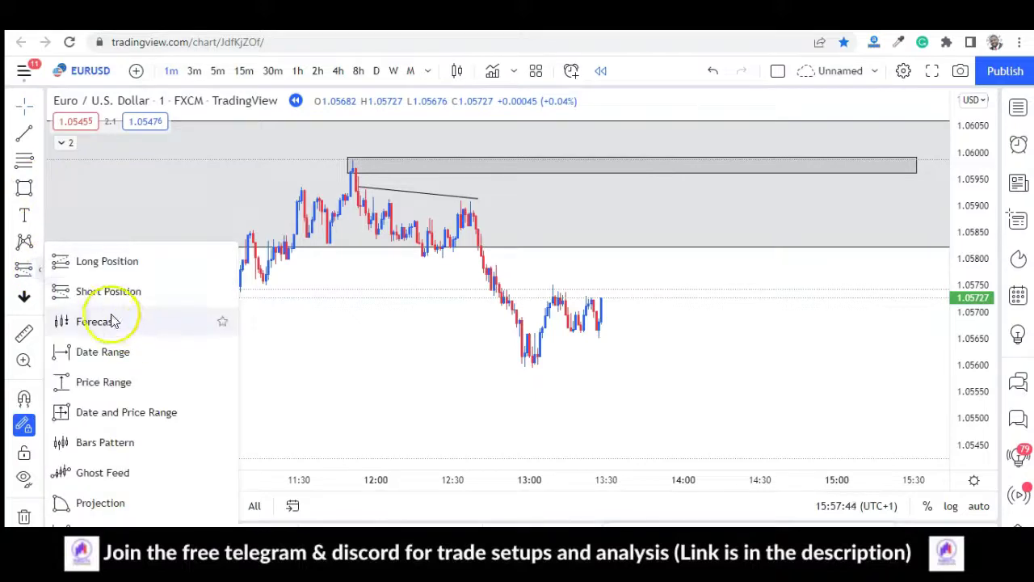
pyautogui.click(96, 291)
pyautogui.click(572, 212)
pyautogui.moveTo(434, 344); pyautogui.dragTo(399, 333)
pyautogui.click(577, 208)
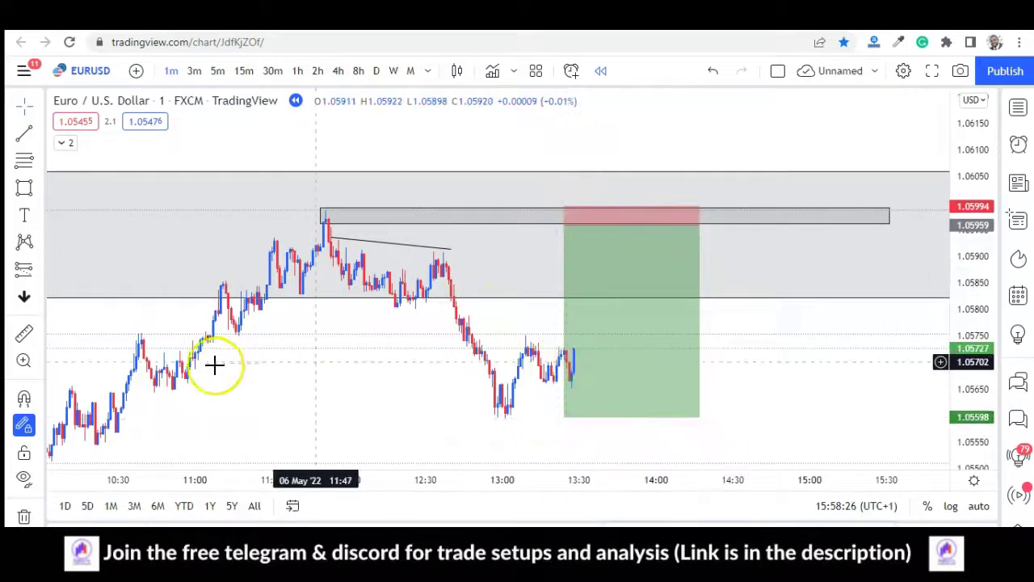
pyautogui.moveTo(442, 293); pyautogui.dragTo(481, 261)
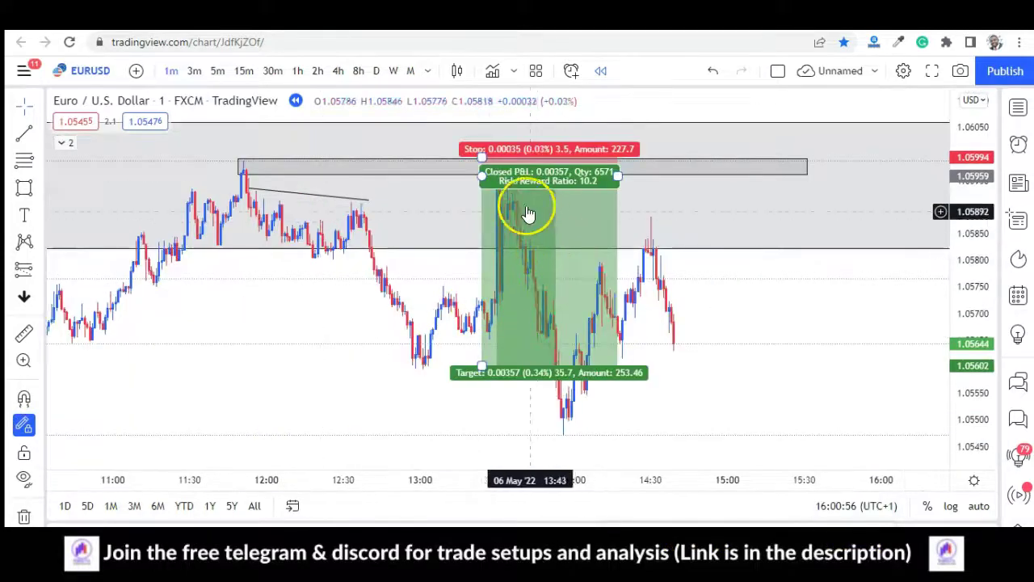
# Step: Extend the short position's target down to 1.05468, at the low near 14:00
pyautogui.click(495, 180)
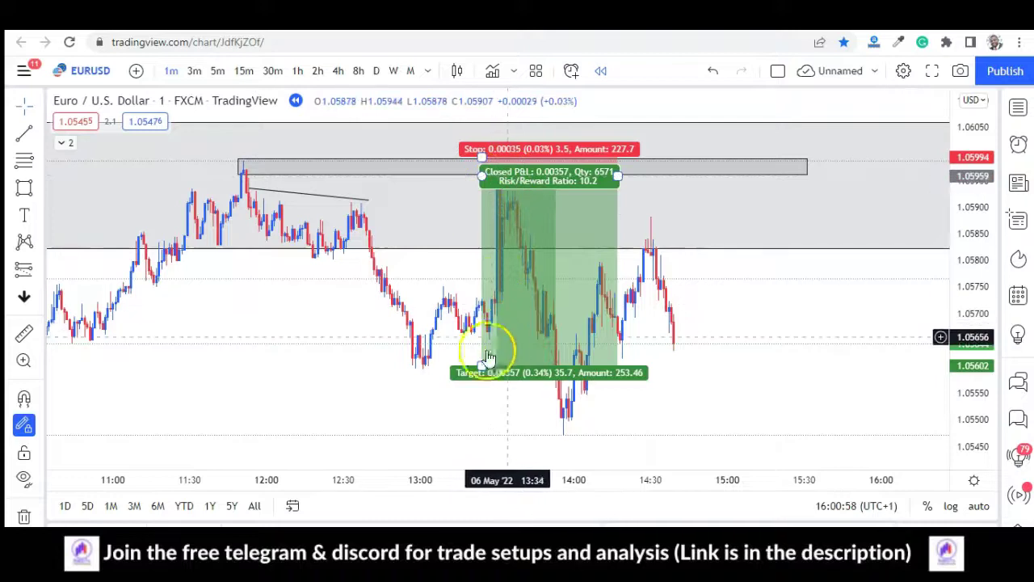
pyautogui.moveTo(481, 368); pyautogui.dragTo(477, 436)
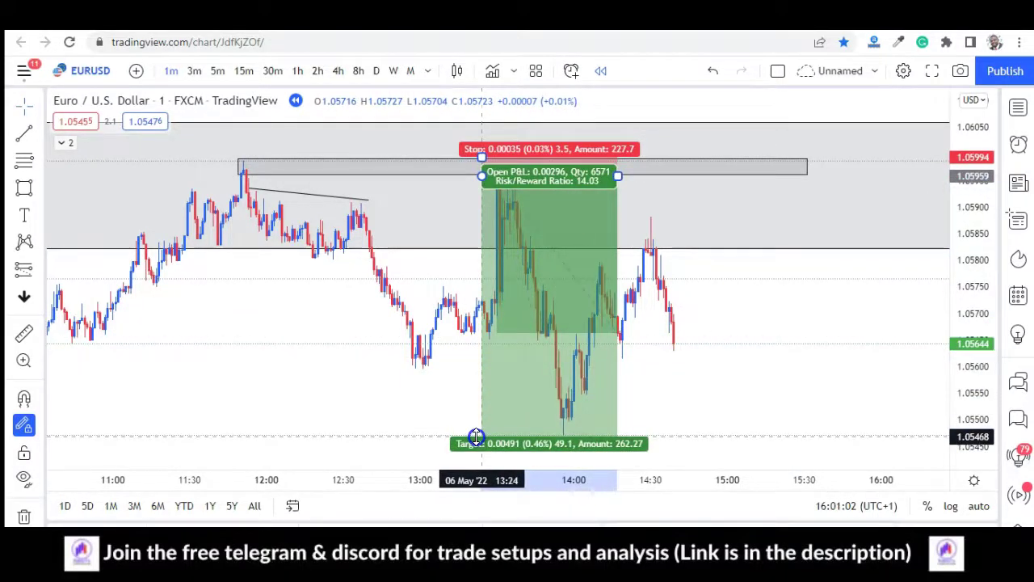
pyautogui.click(455, 377)
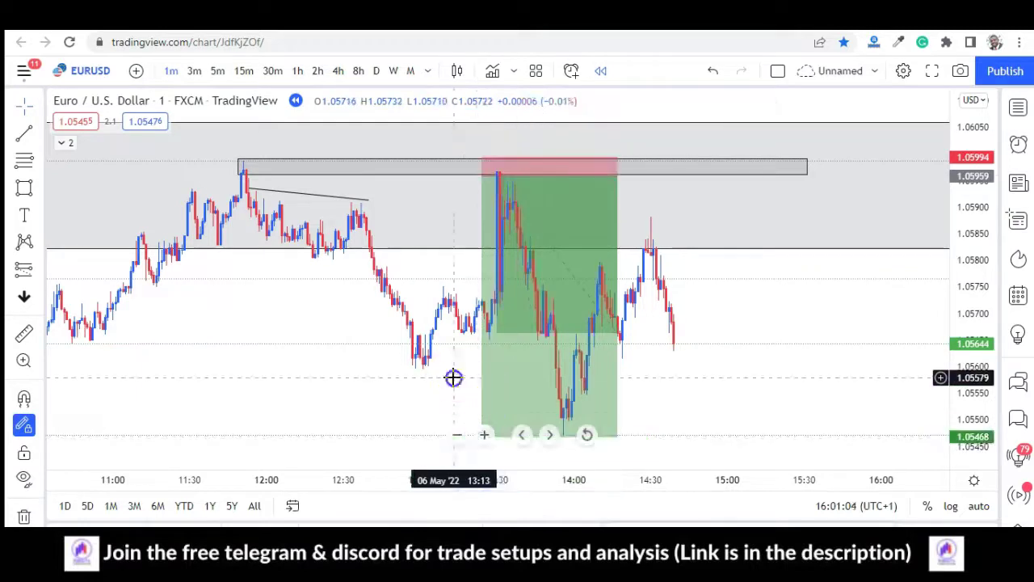
# Step: Set the short position's target to 1.05596, level with the swing low near 13:00
pyautogui.moveTo(746, 395); pyautogui.dragTo(755, 274)
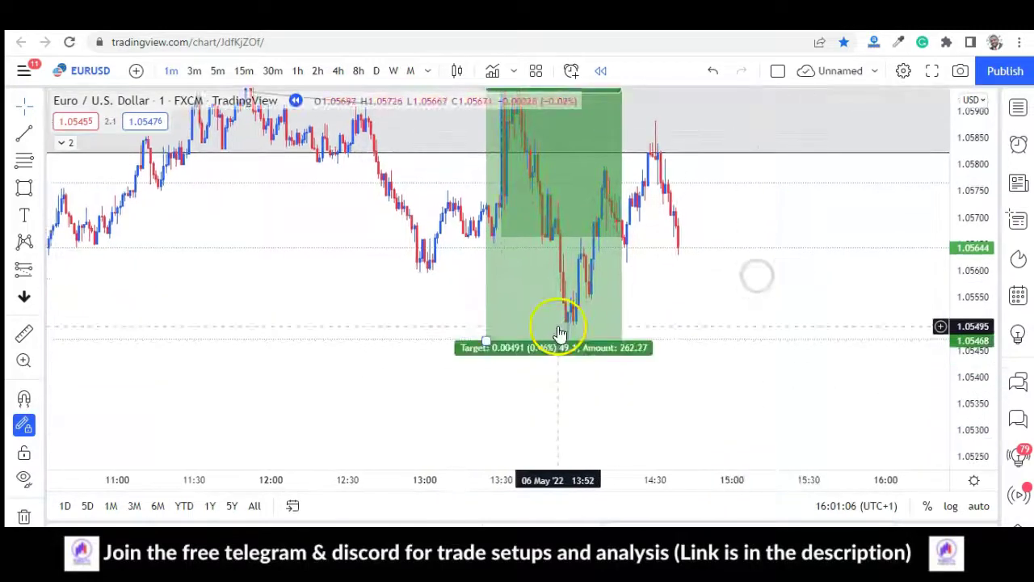
pyautogui.moveTo(482, 335); pyautogui.dragTo(485, 278)
pyautogui.moveTo(441, 323)
pyautogui.mouseDown()
pyautogui.moveTo(338, 316)
pyautogui.moveTo(320, 392)
pyautogui.mouseUp()
pyautogui.click(401, 381)
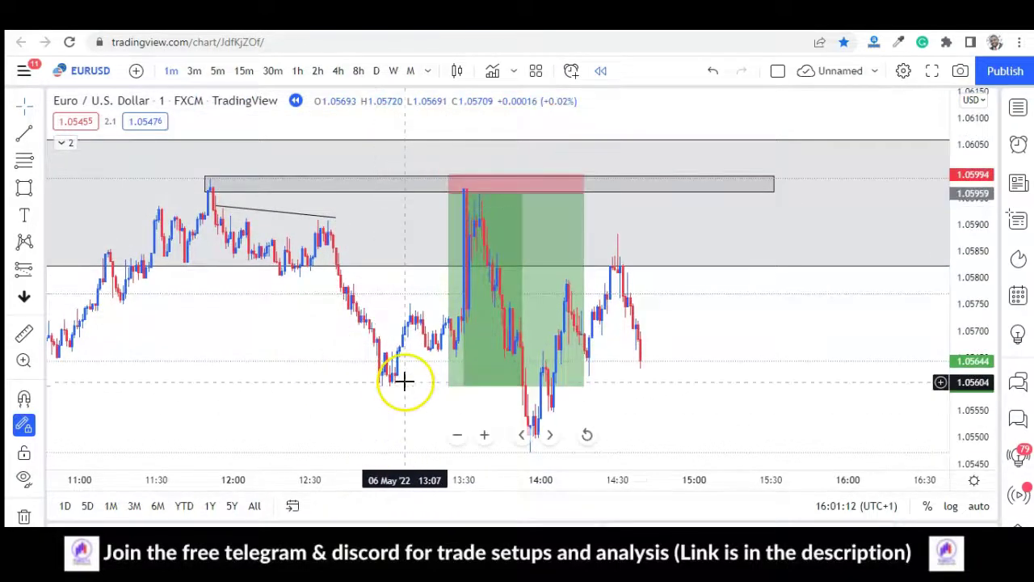
# Step: Examine the short position's stop, target and risk/reward ratio against the drop to the 14:00 low and the 14:30 pullback
pyautogui.click(522, 315)
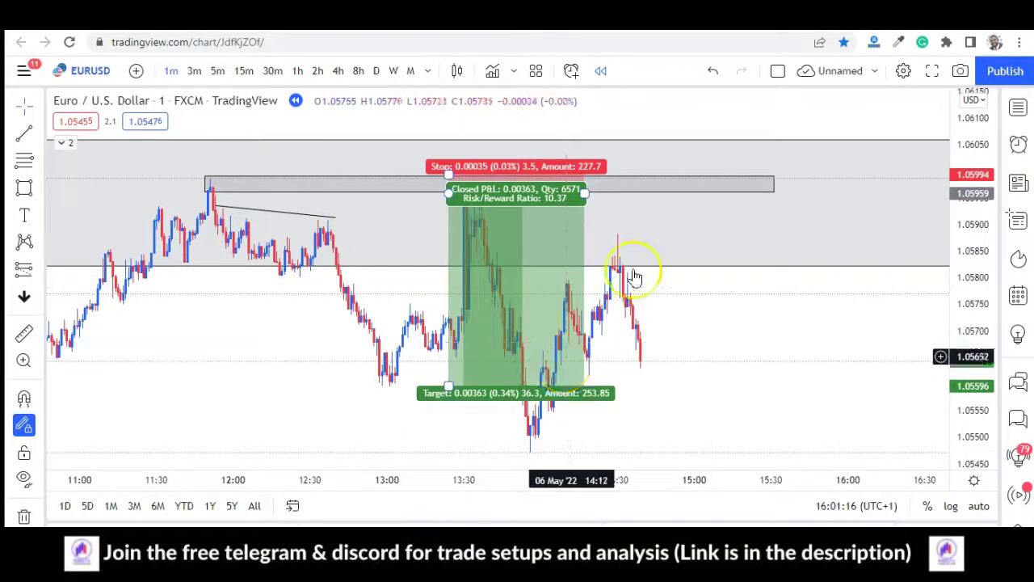
pyautogui.click(661, 273)
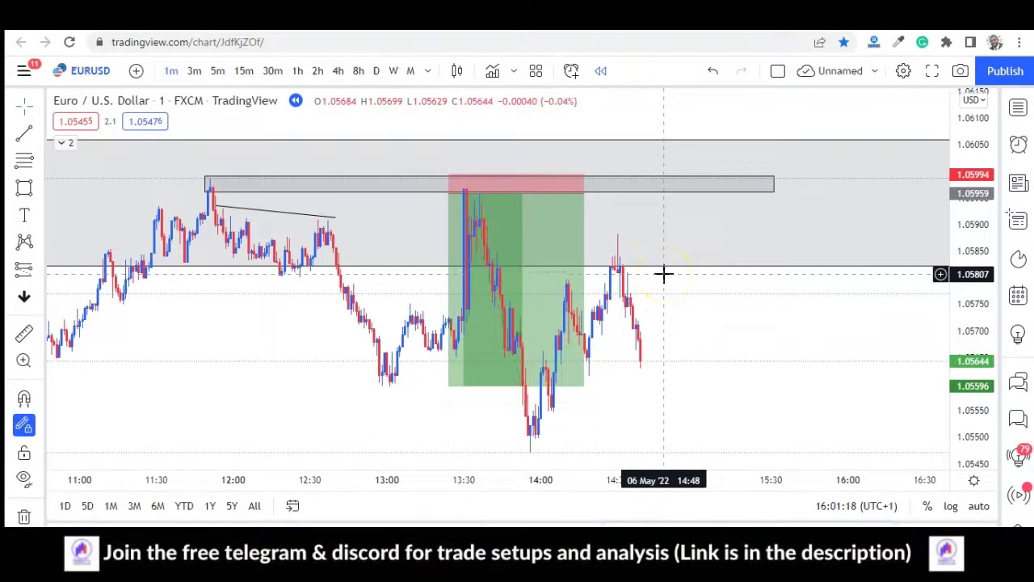
pyautogui.click(640, 311)
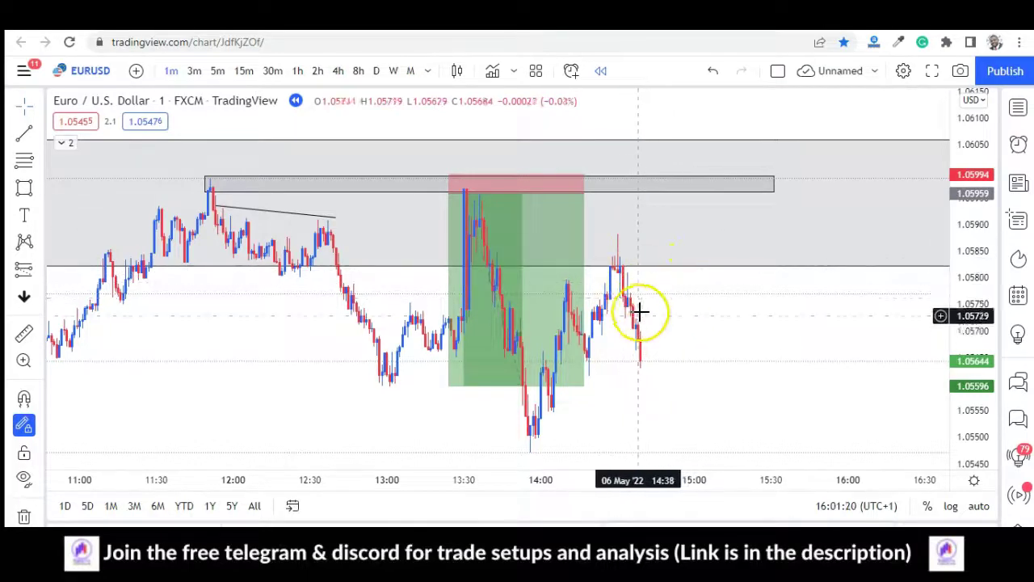
pyautogui.click(658, 314)
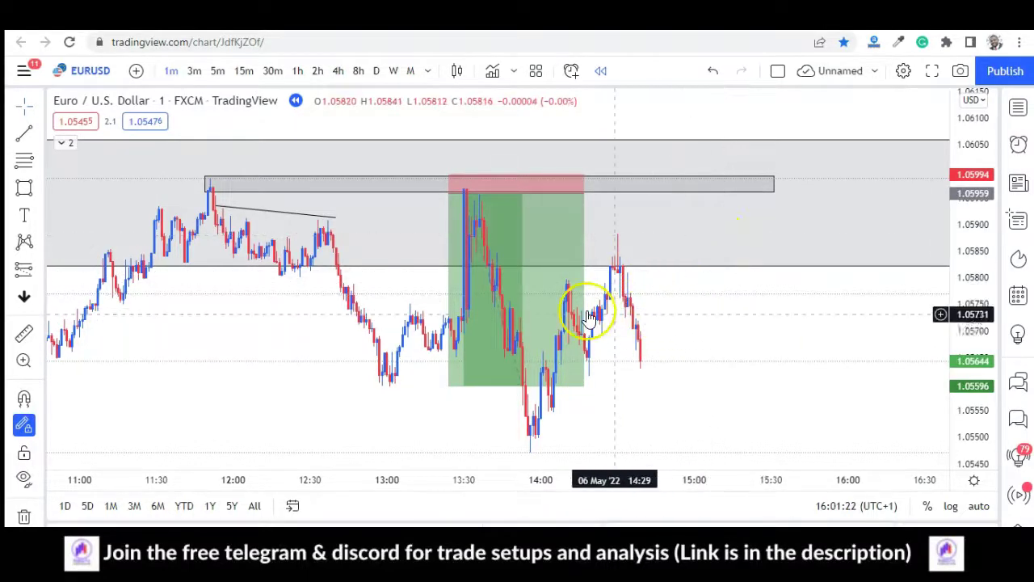
pyautogui.click(513, 224)
pyautogui.click(475, 229)
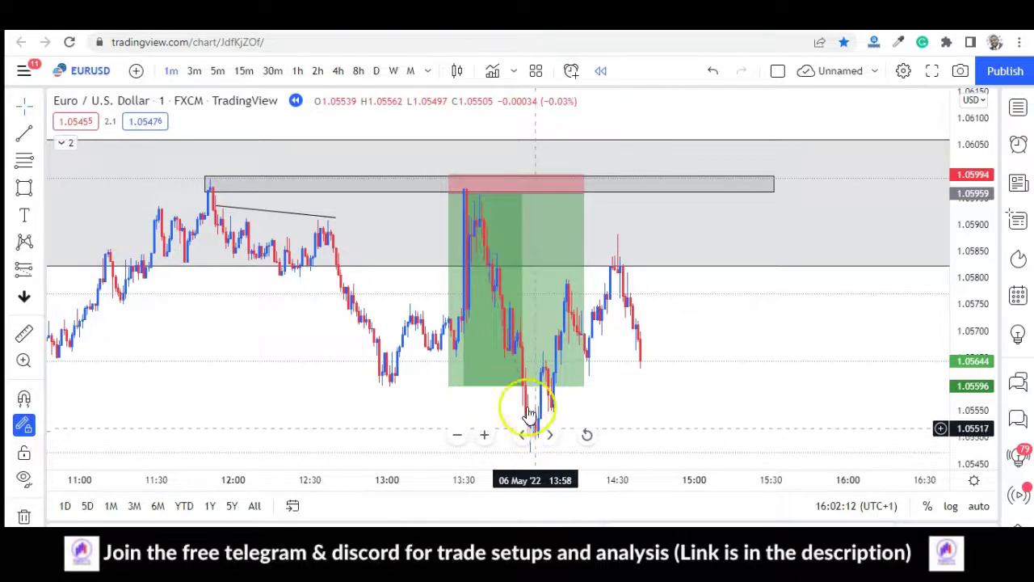
pyautogui.click(336, 180)
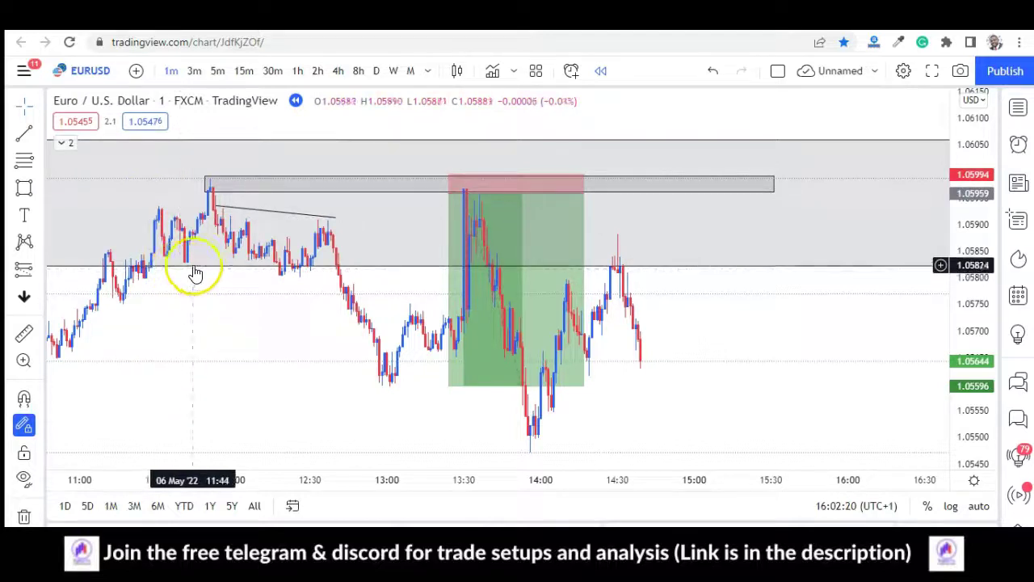
# Step: Draw a horizontal trend line at about 1.05827 from 11:39 to 12:25 on 6 May, under the lows below the supply zone
pyautogui.click(39, 134)
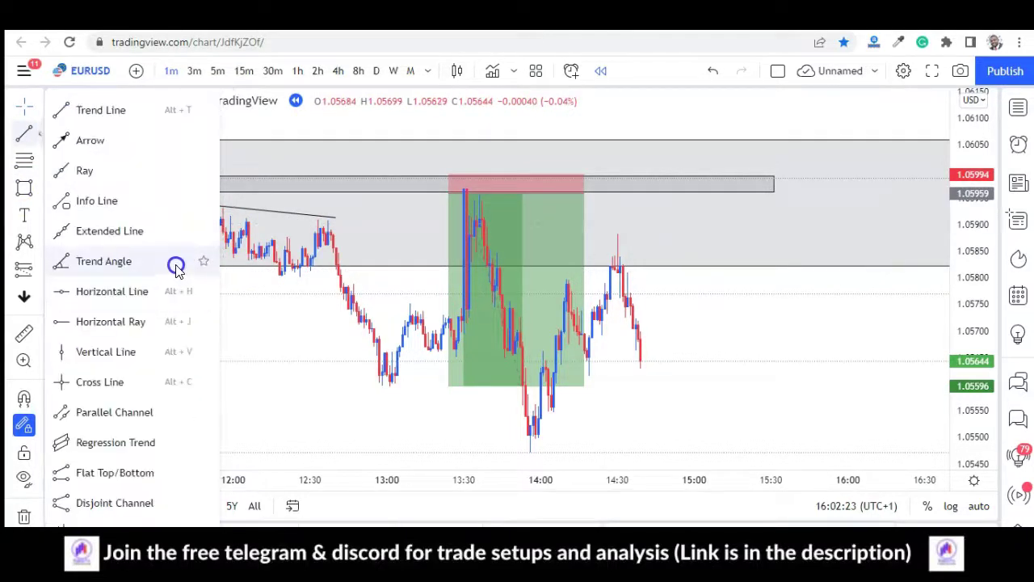
pyautogui.click(78, 115)
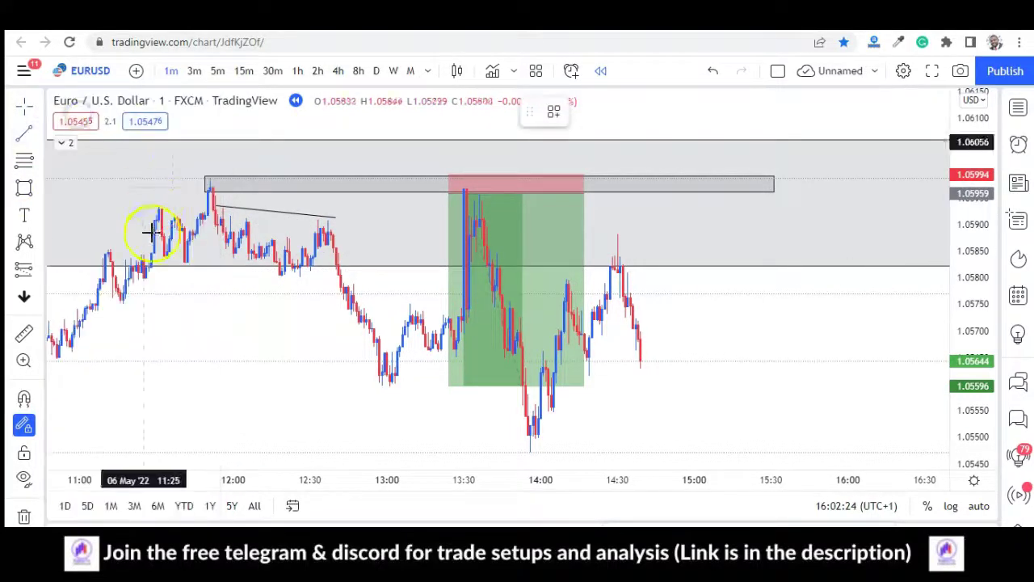
pyautogui.click(180, 264)
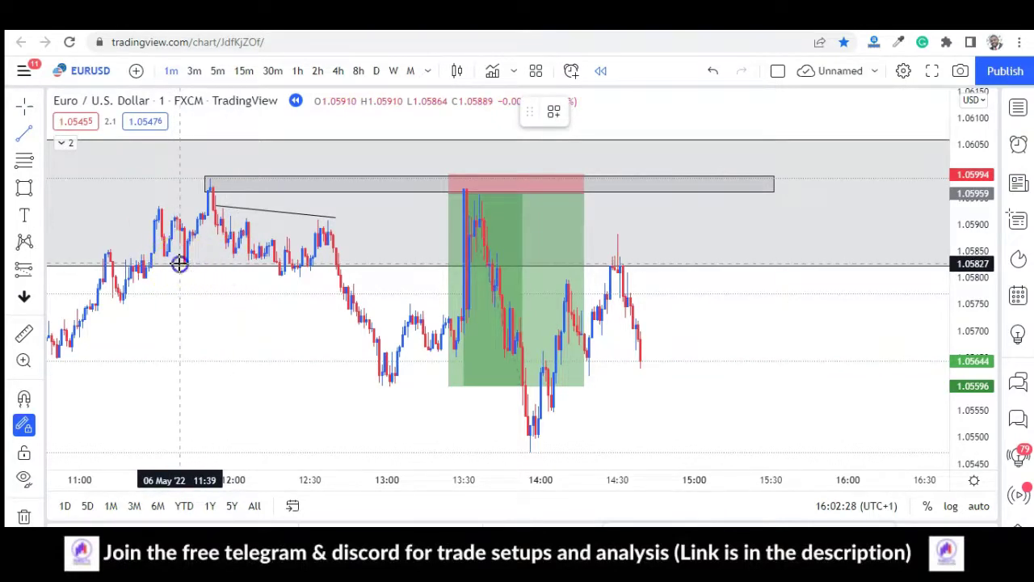
pyautogui.click(295, 264)
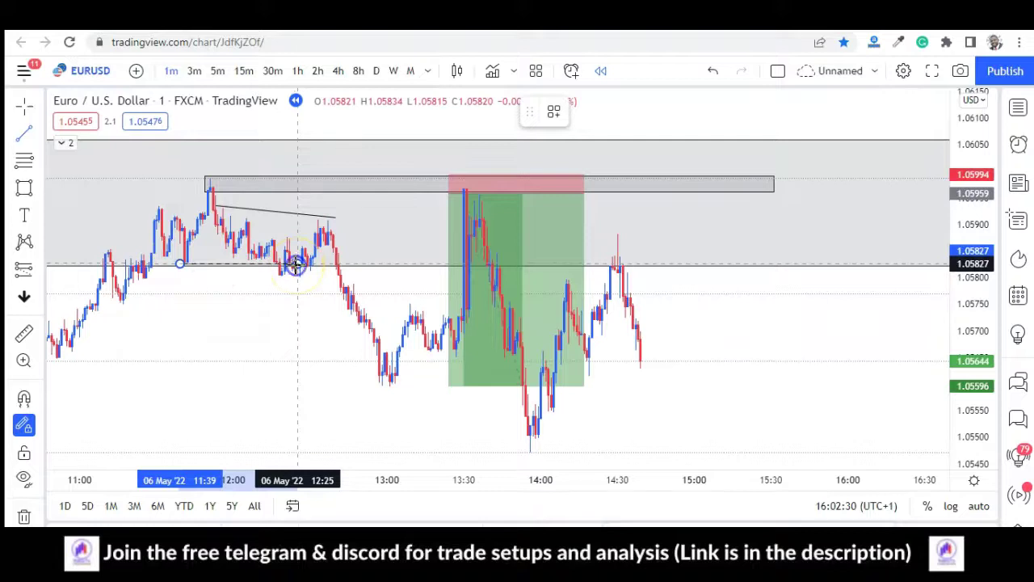
pyautogui.click(13, 136)
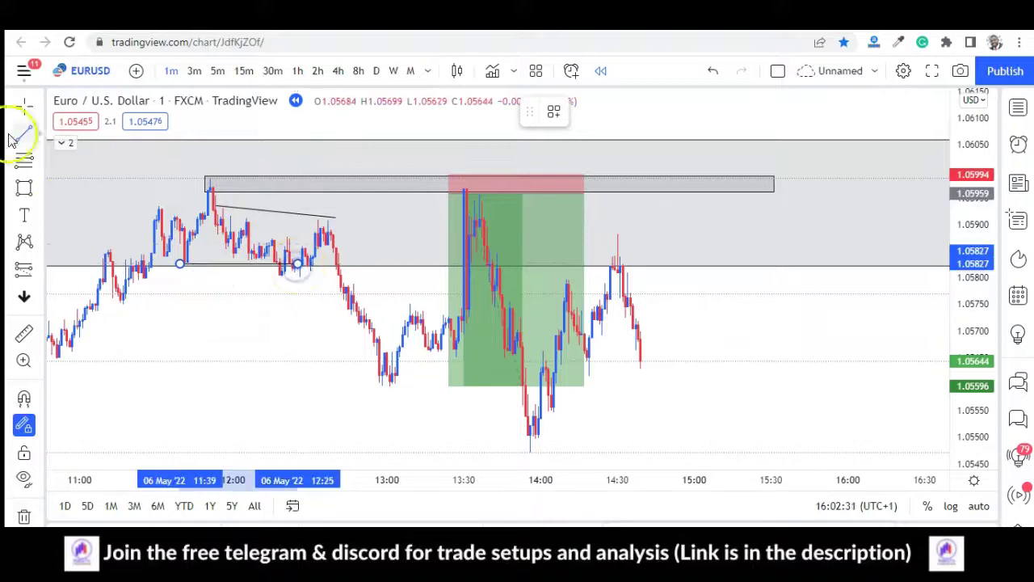
pyautogui.click(209, 300)
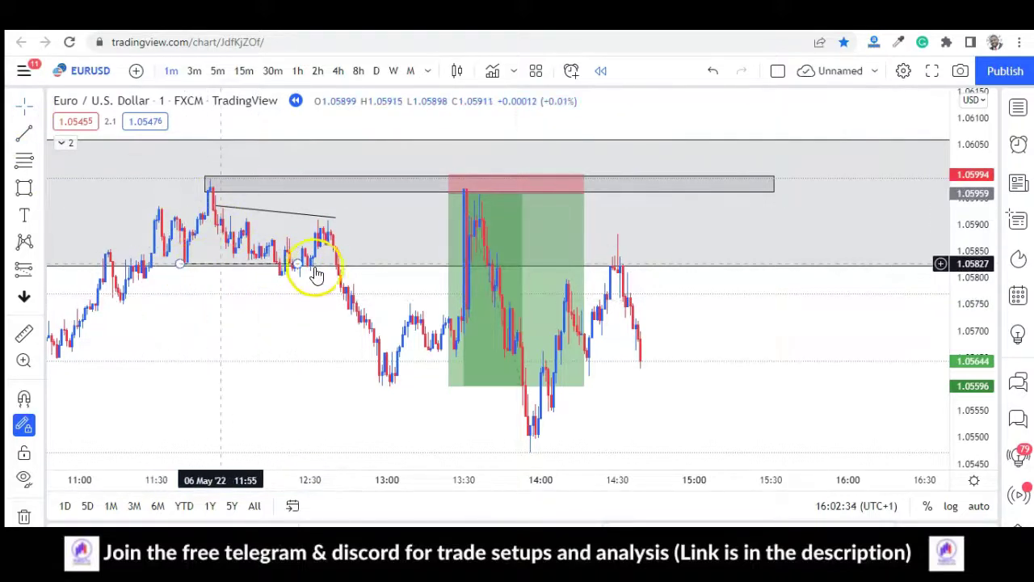
pyautogui.click(652, 318)
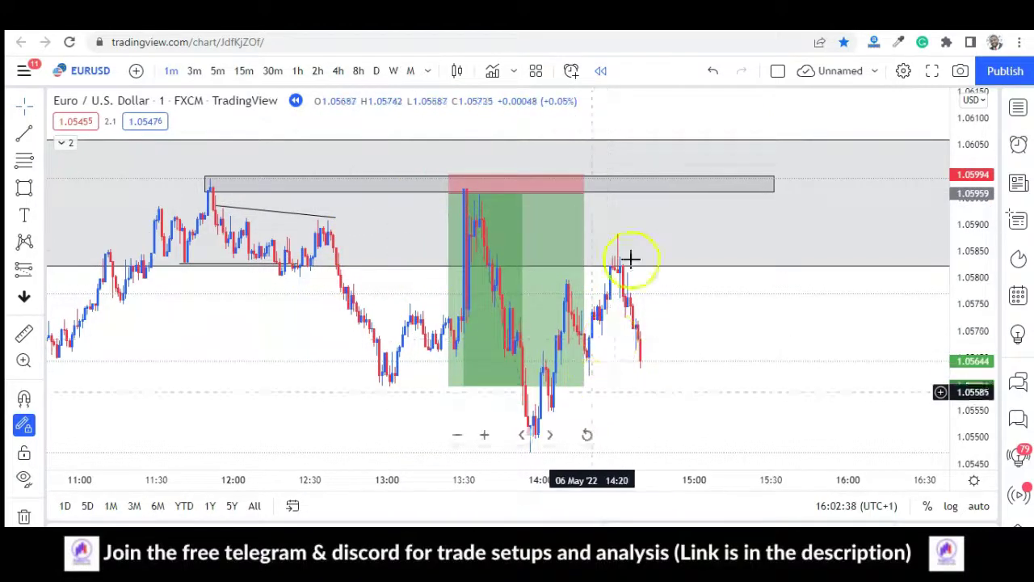
# Step: Review the 13:30 entry in the supply zone, the short position's profit and risk/reward, and the move past the target
pyautogui.click(423, 192)
pyautogui.click(488, 205)
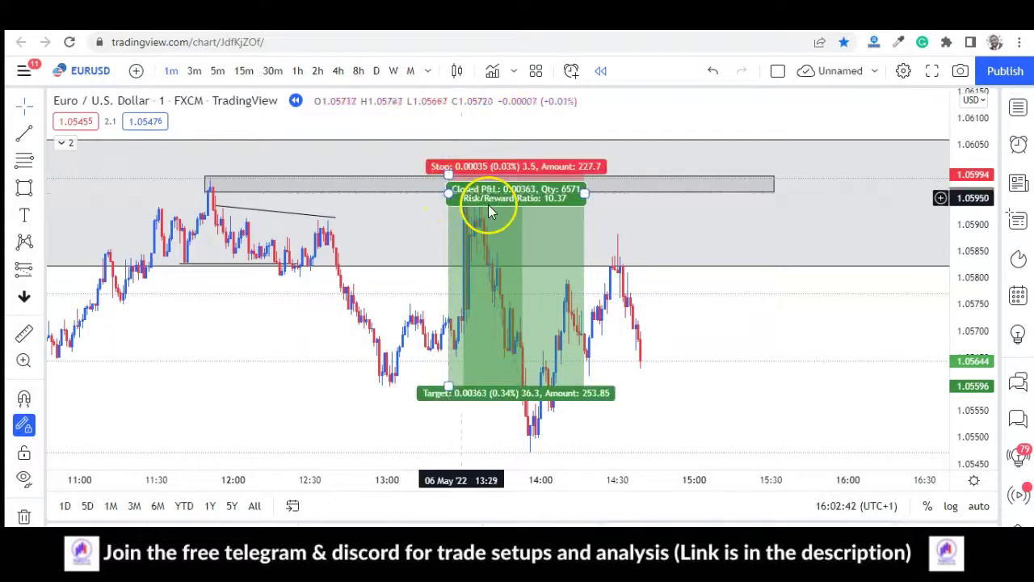
pyautogui.click(653, 307)
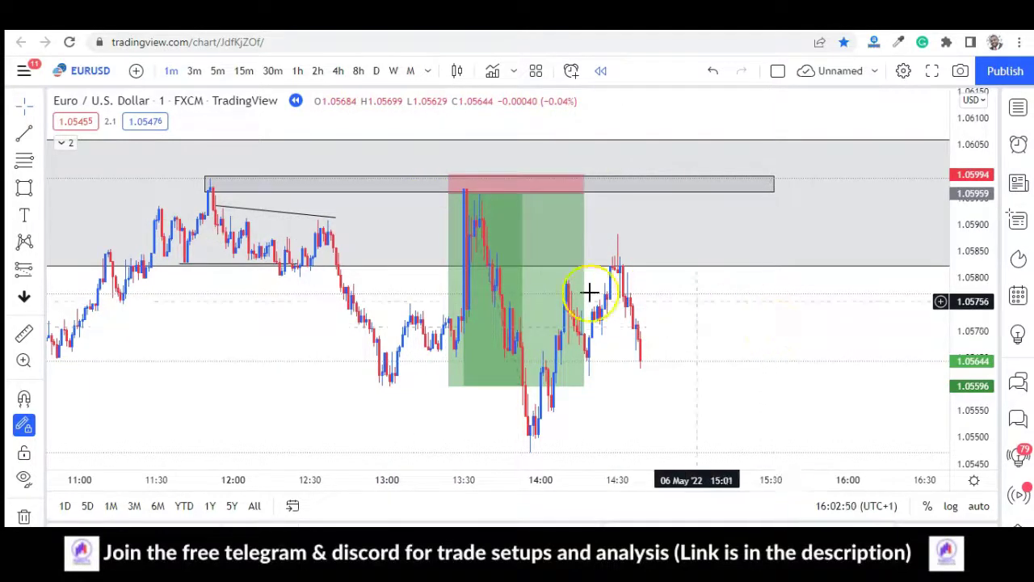
pyautogui.click(466, 320)
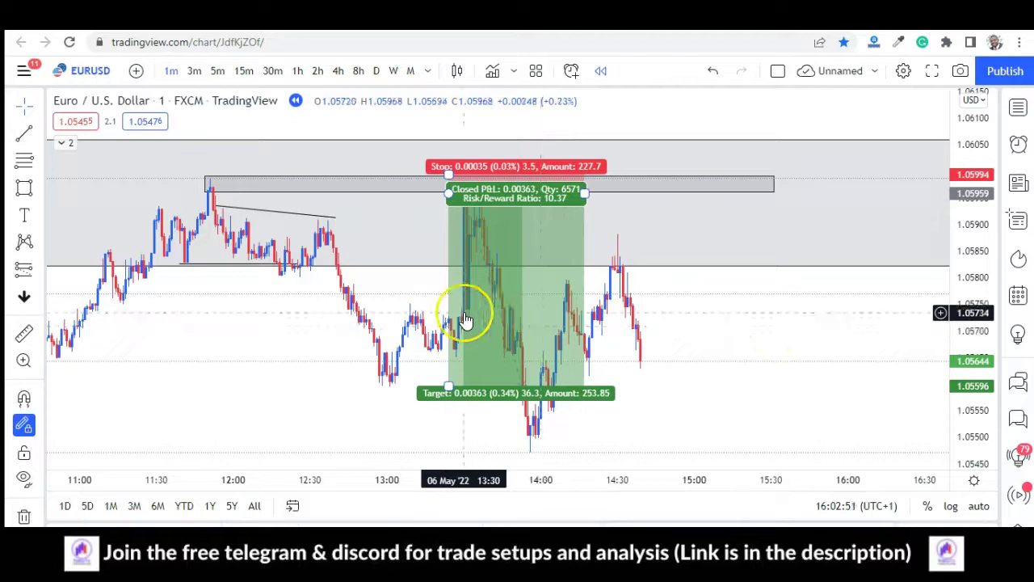
pyautogui.click(468, 195)
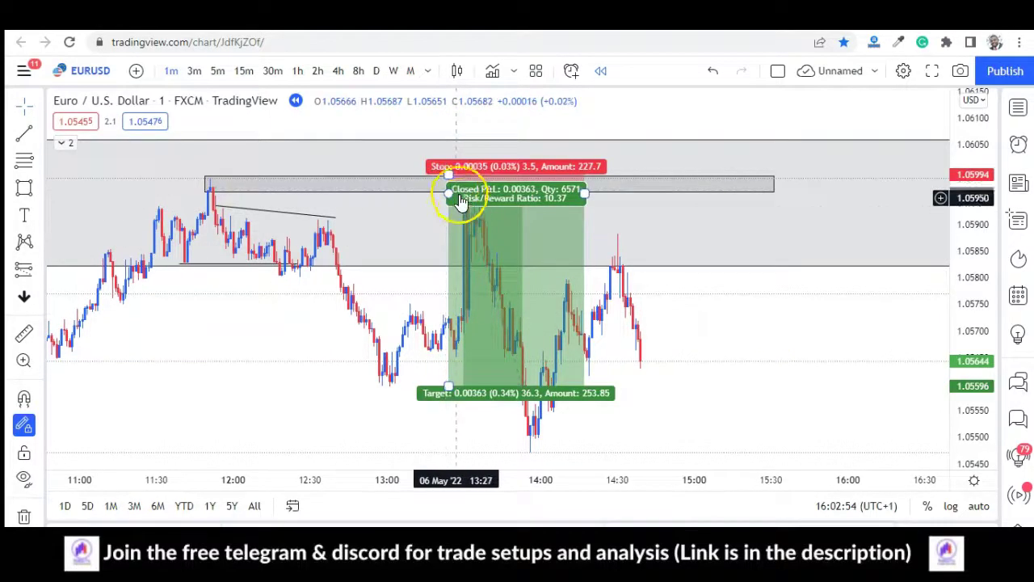
pyautogui.click(536, 433)
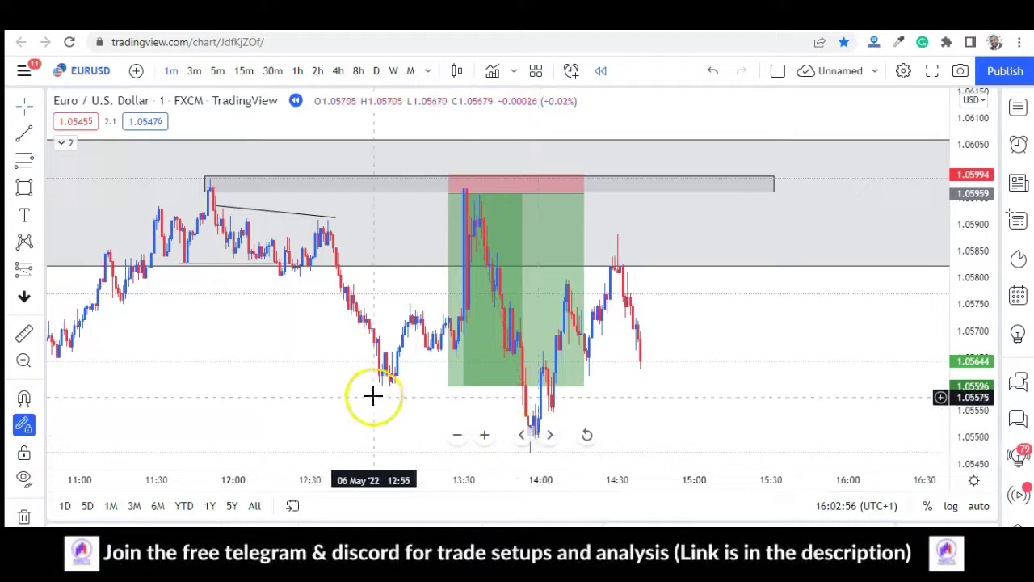
pyautogui.click(563, 313)
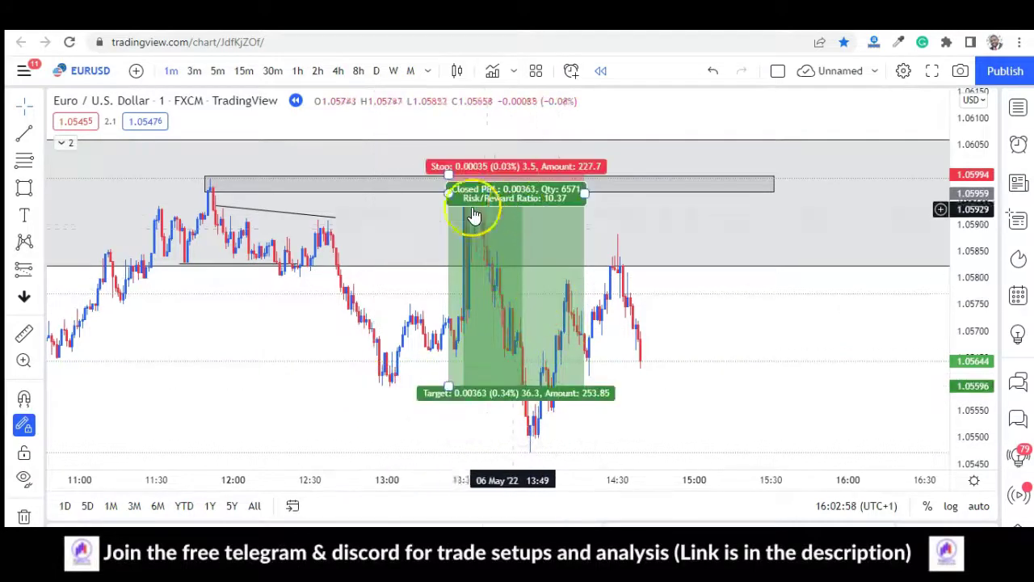
pyautogui.click(627, 230)
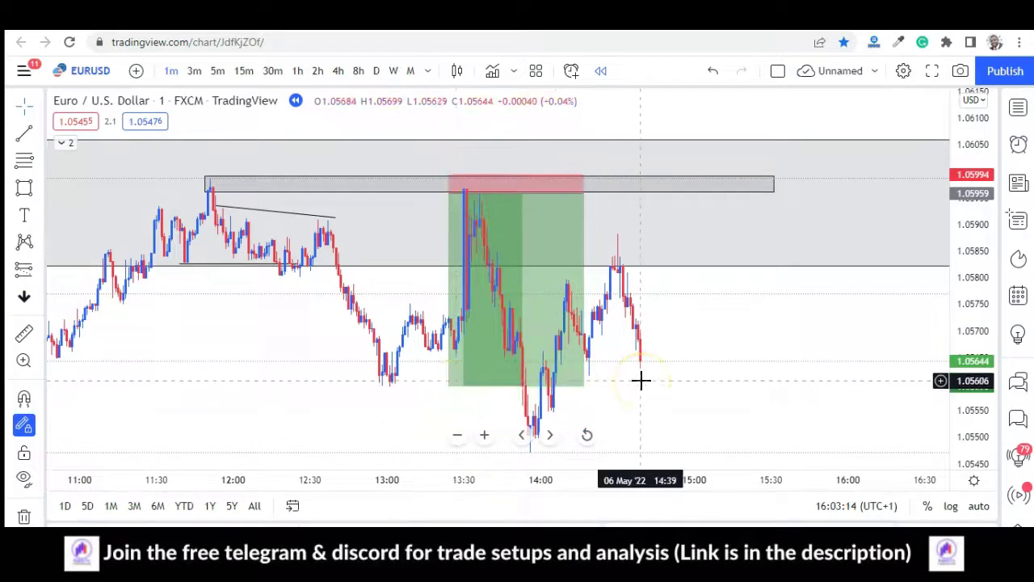
# Step: Recap the finished short trade from the supply zone's origin near 11:50 through stop, target and risk/reward ratio to the pullback near 14:30
pyautogui.moveTo(684, 340); pyautogui.dragTo(671, 306)
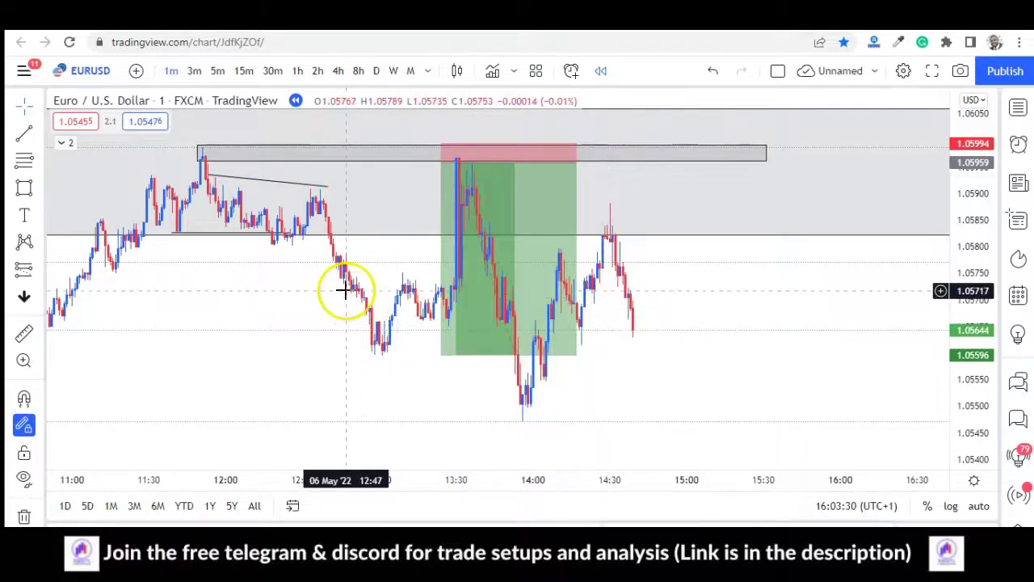
pyautogui.moveTo(363, 291); pyautogui.dragTo(490, 303)
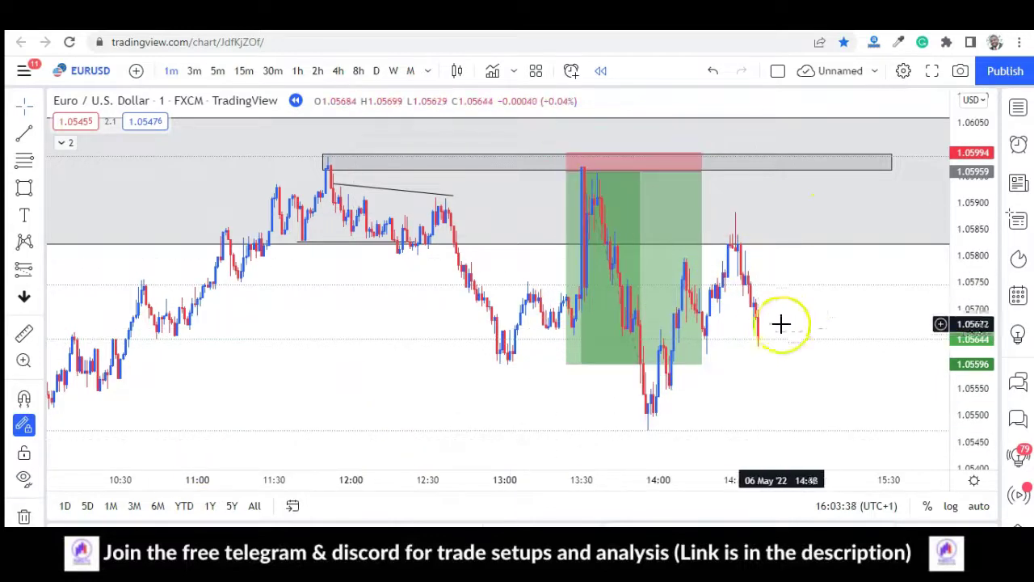
pyautogui.moveTo(816, 299); pyautogui.dragTo(600, 303)
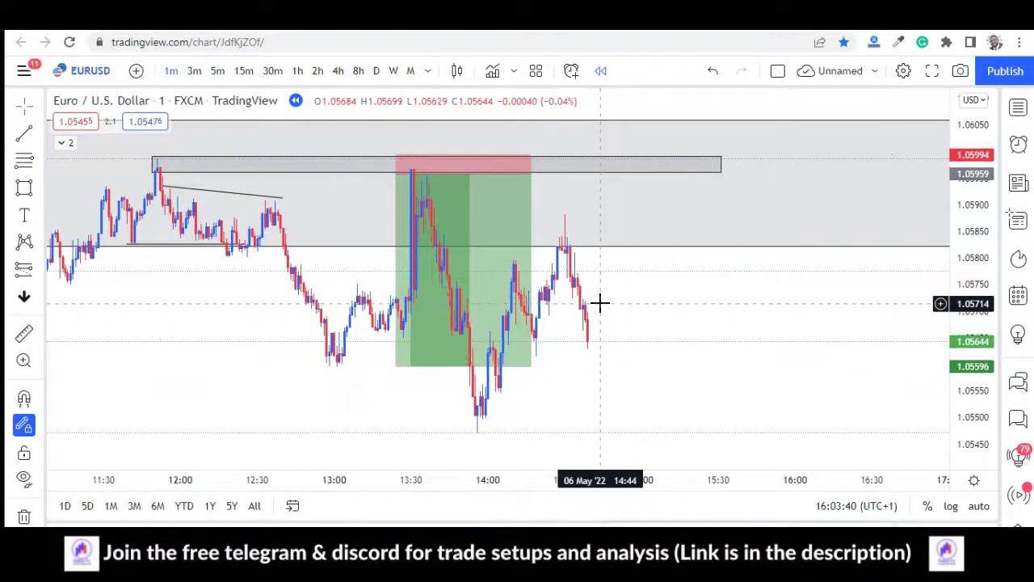
pyautogui.moveTo(591, 304); pyautogui.dragTo(692, 338)
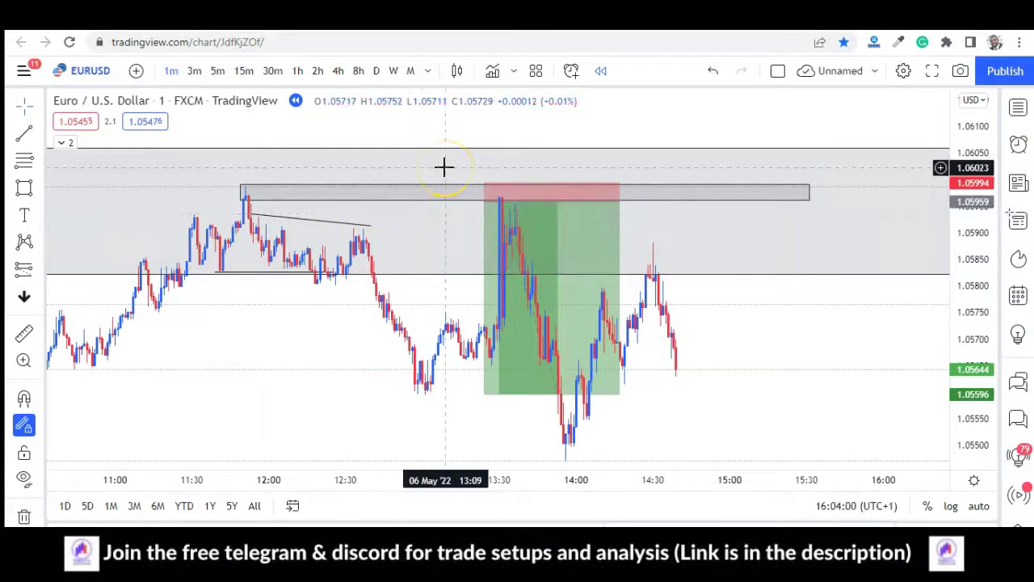
pyautogui.click(500, 207)
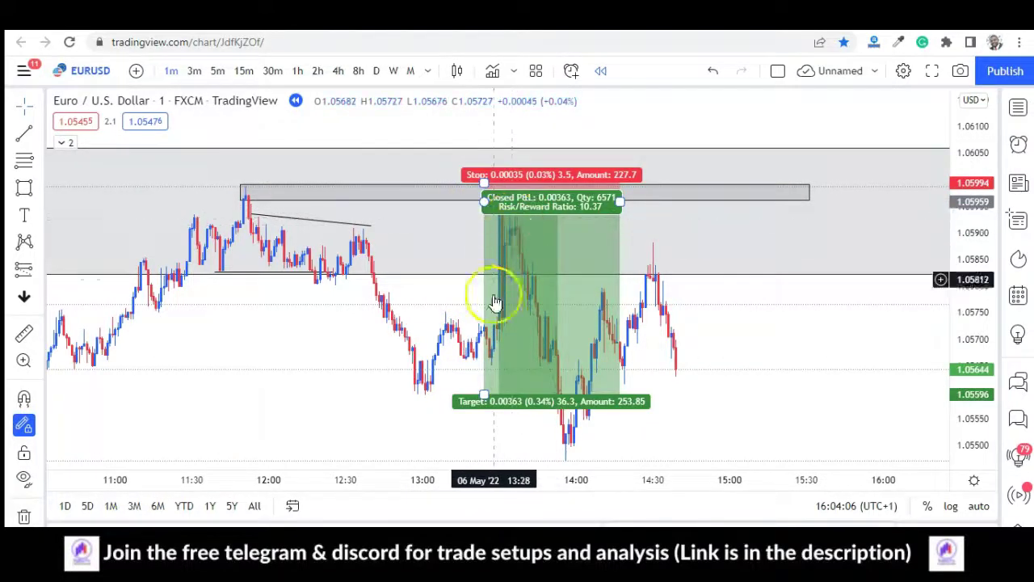
pyautogui.click(585, 435)
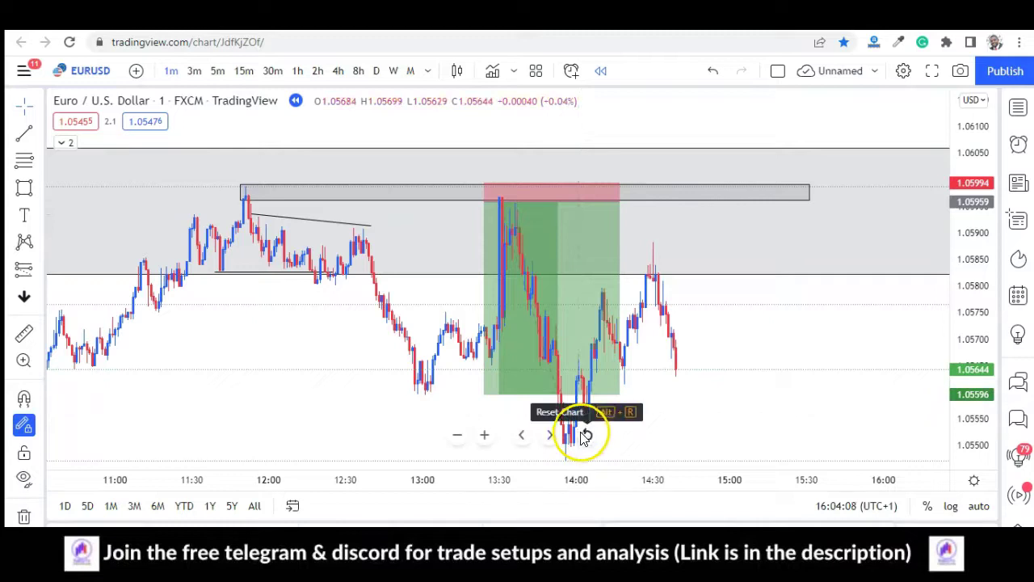
pyautogui.click(323, 192)
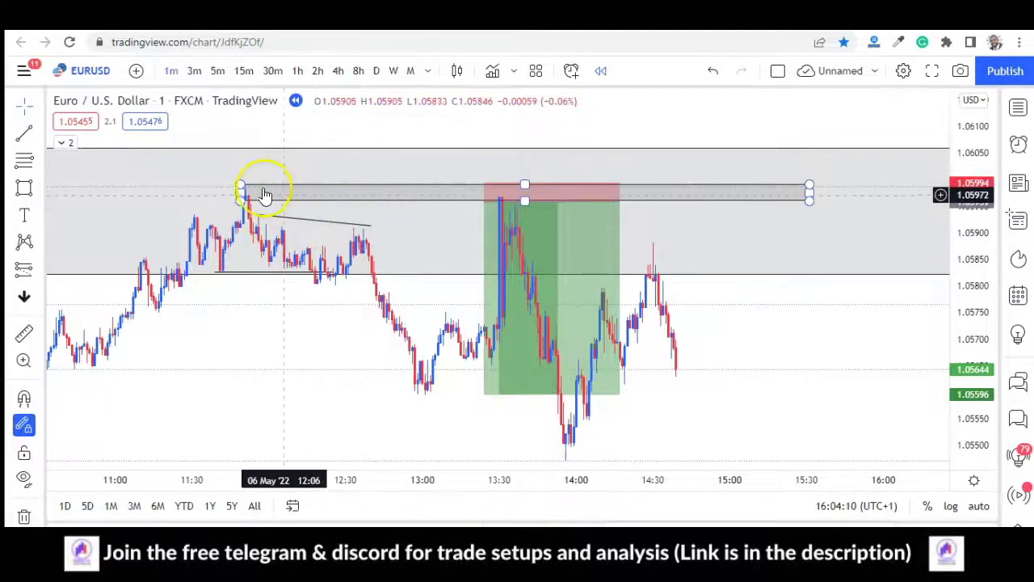
pyautogui.click(513, 190)
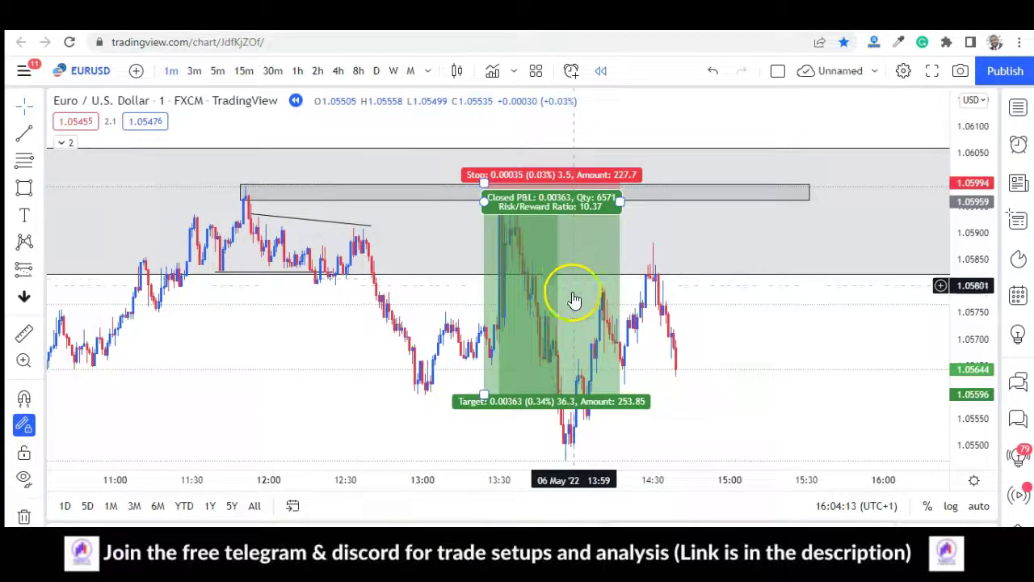
pyautogui.click(453, 196)
pyautogui.click(503, 207)
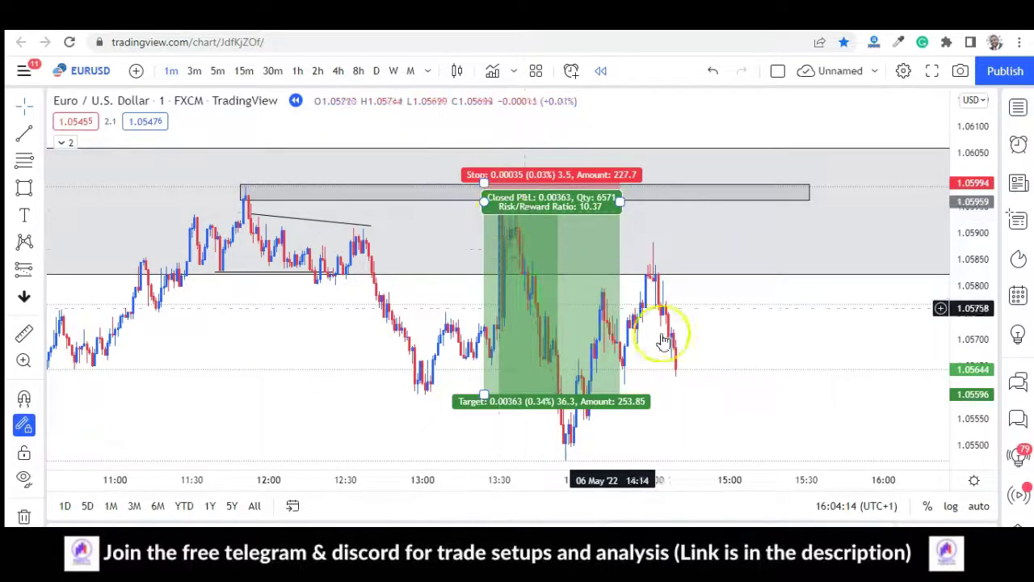
pyautogui.click(740, 376)
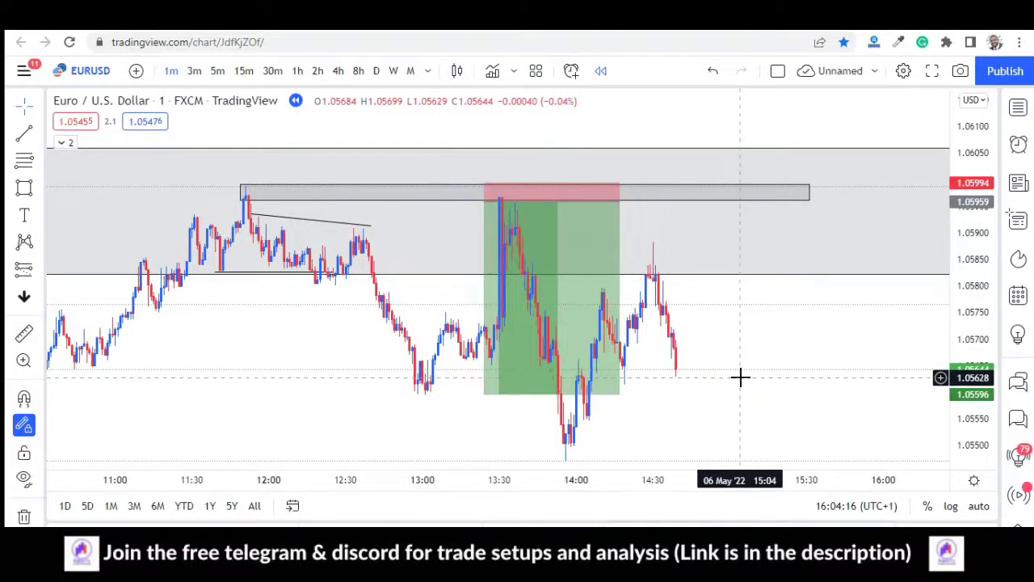
pyautogui.click(647, 353)
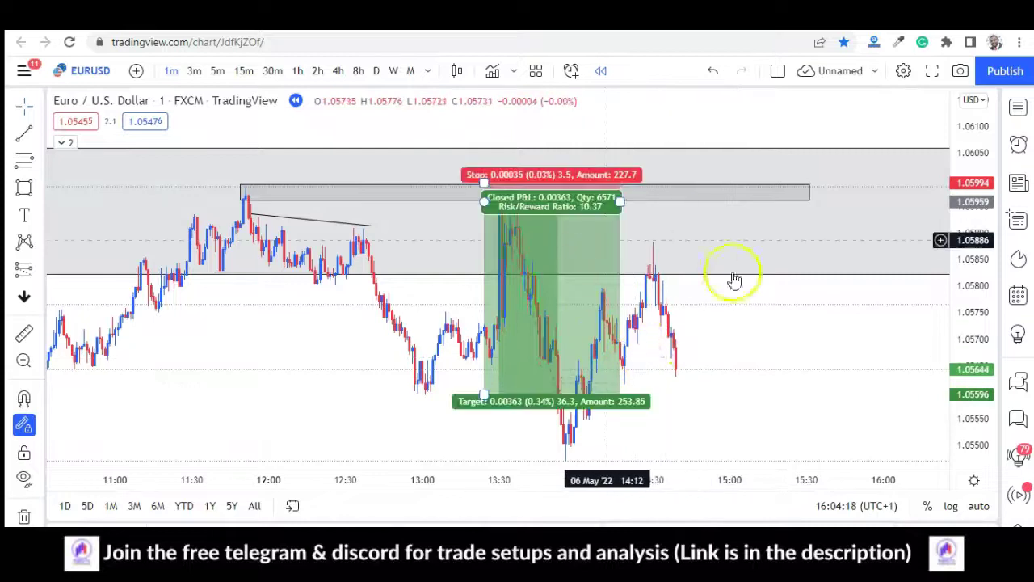
pyautogui.click(681, 269)
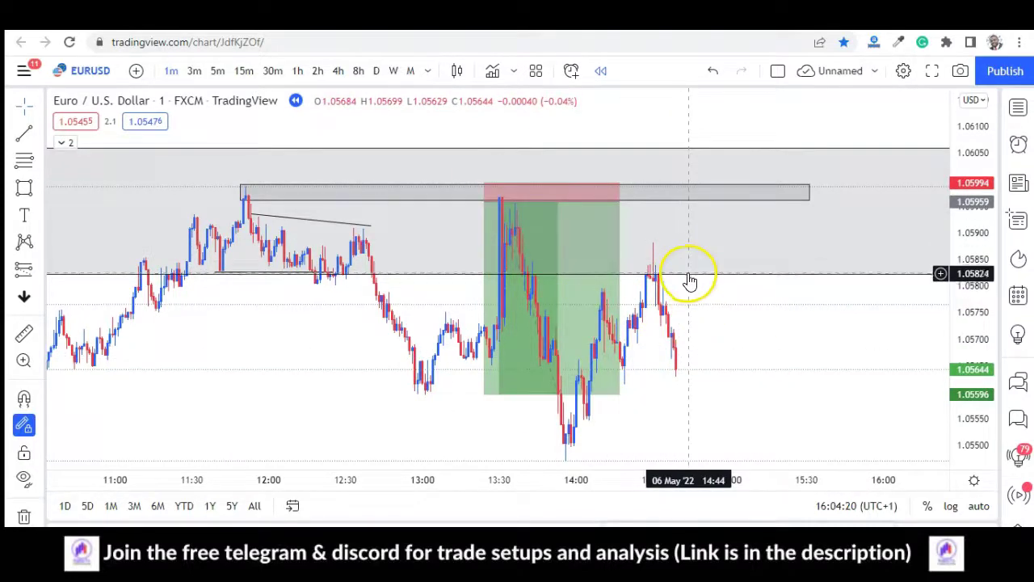